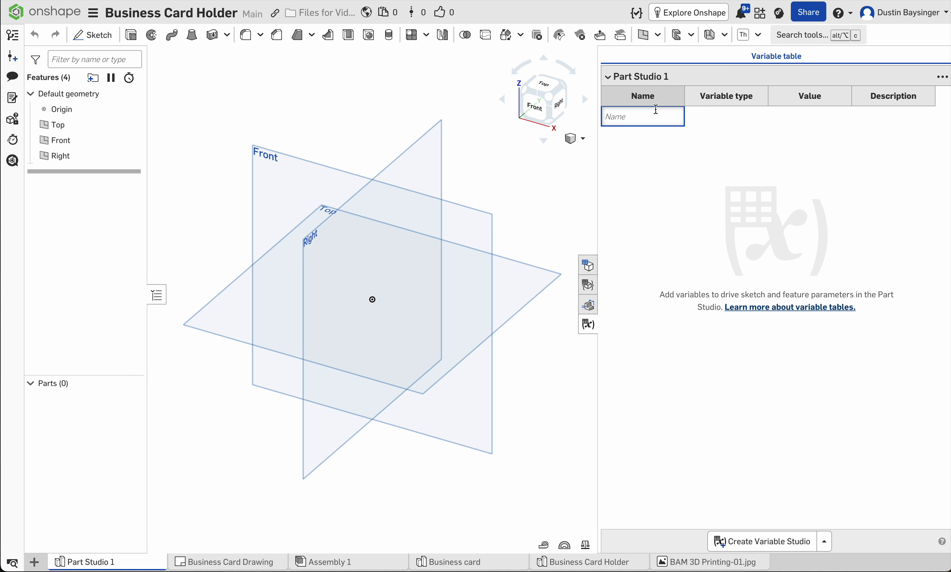
Step: Create a length variable named width with a value of 3.5 in
text(width)
key(Return)
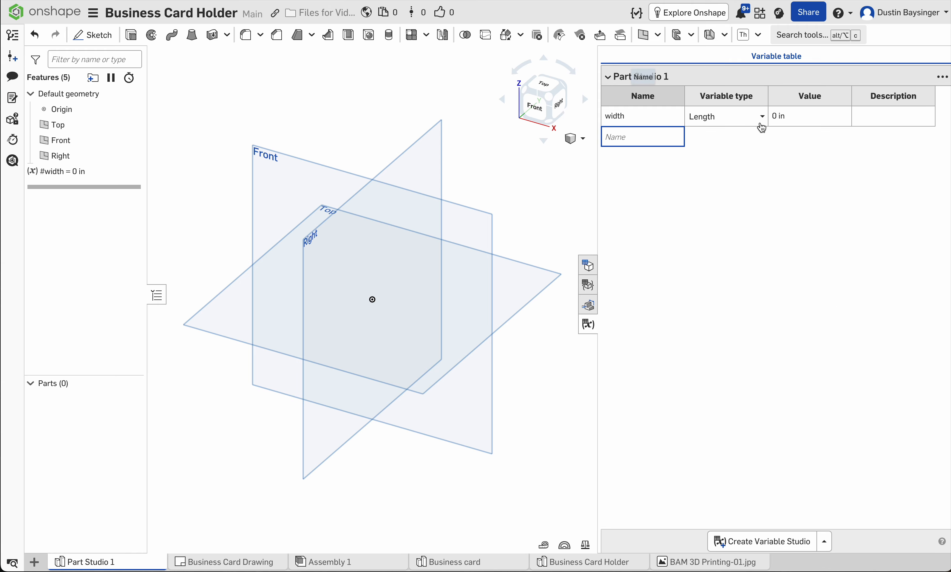
click(795, 116)
text(3.5)
key(Return)
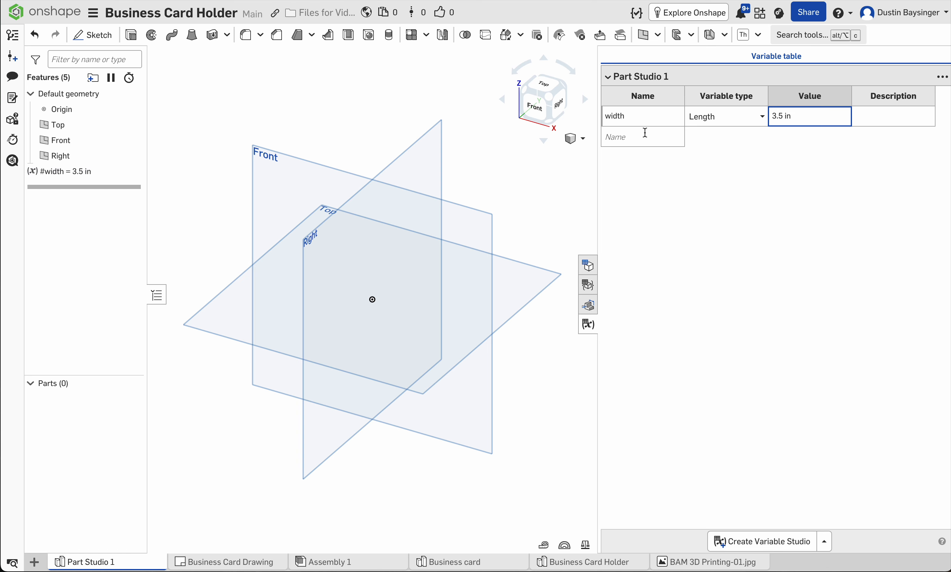
Step: Add a second length variable named height with a value of 2 in and close the variable table
click(640, 137)
text(height)
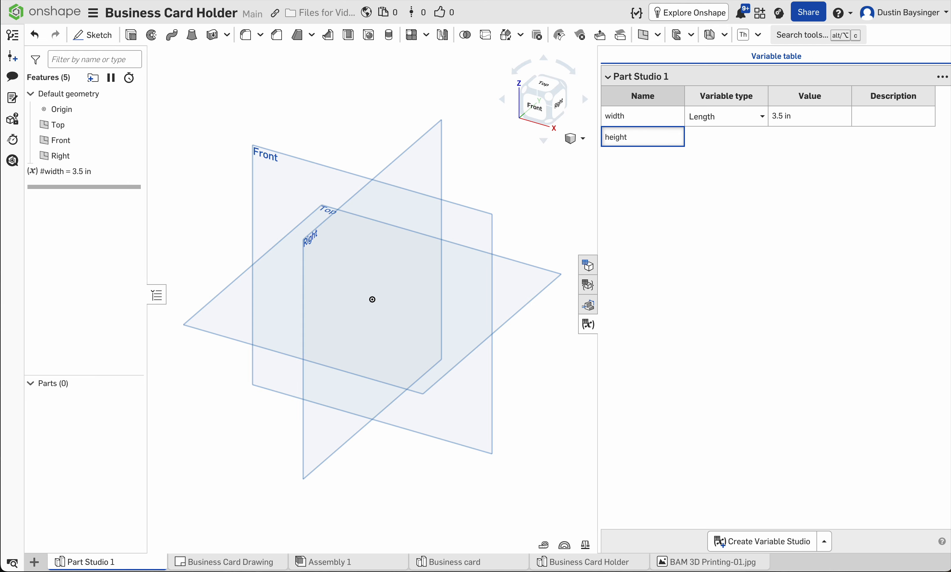
key(Return)
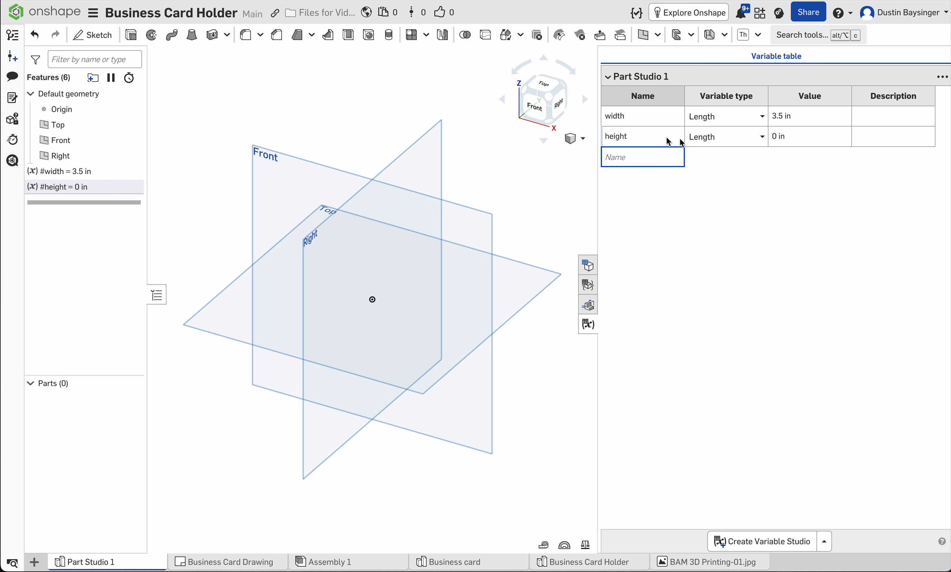
click(804, 135)
text(2)
key(Return)
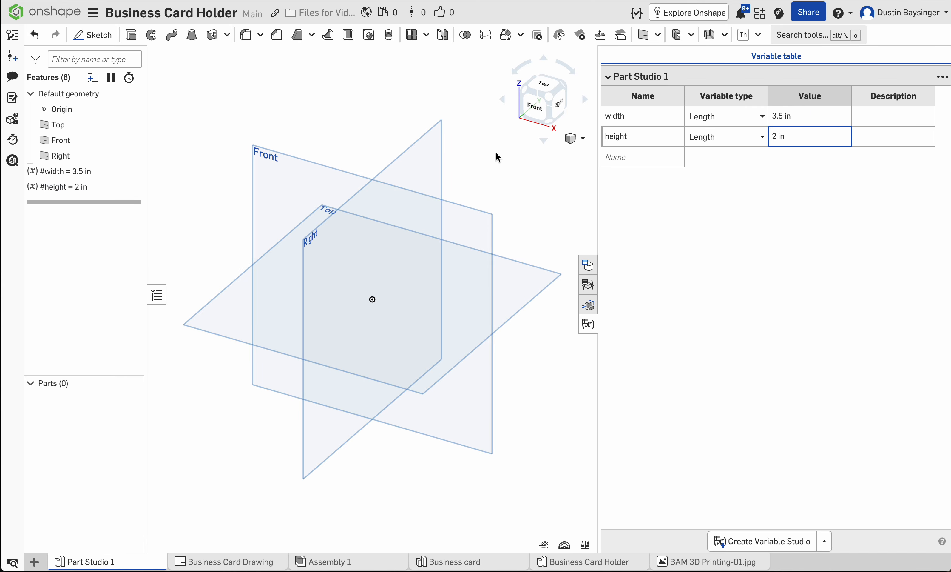
click(585, 328)
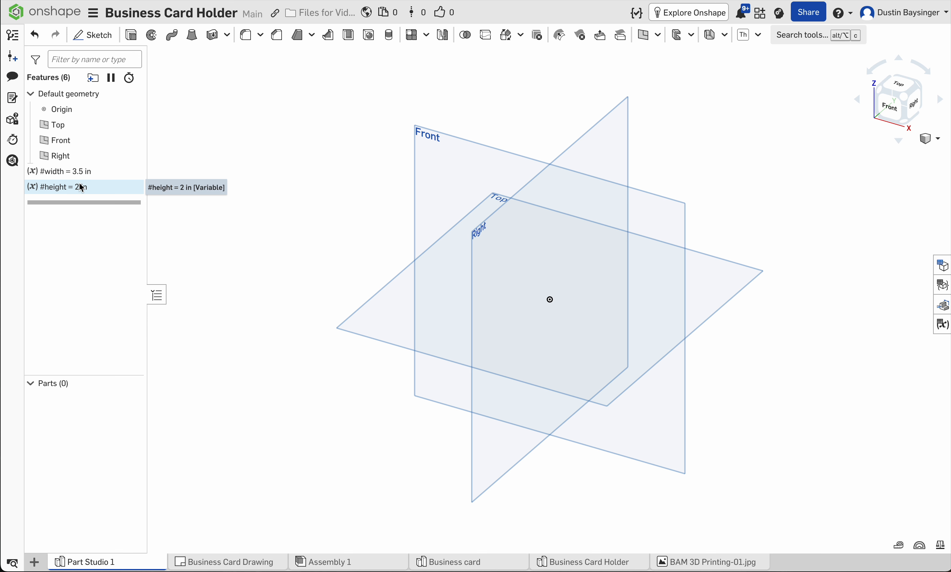
Step: Review the definition of the width variable from the feature list
double_click(82, 173)
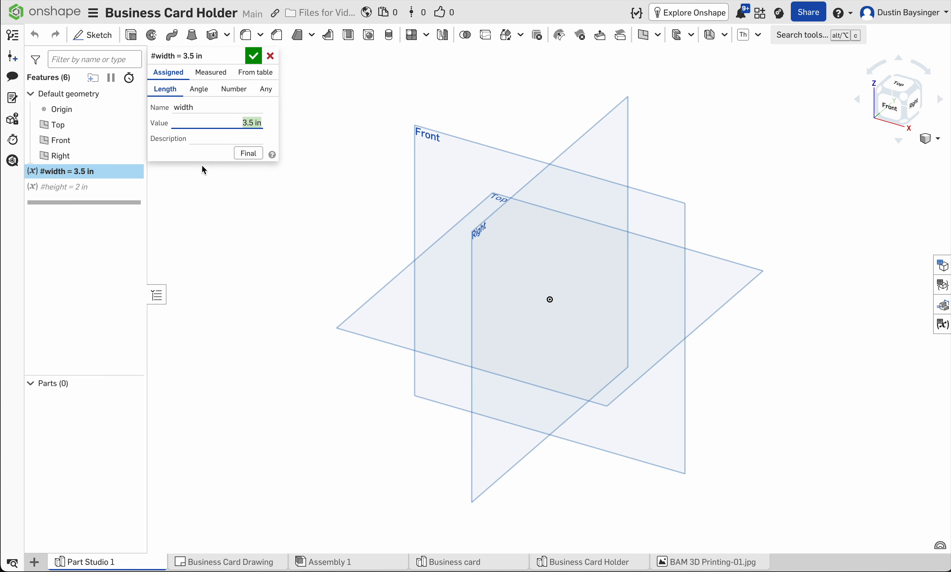
click(254, 56)
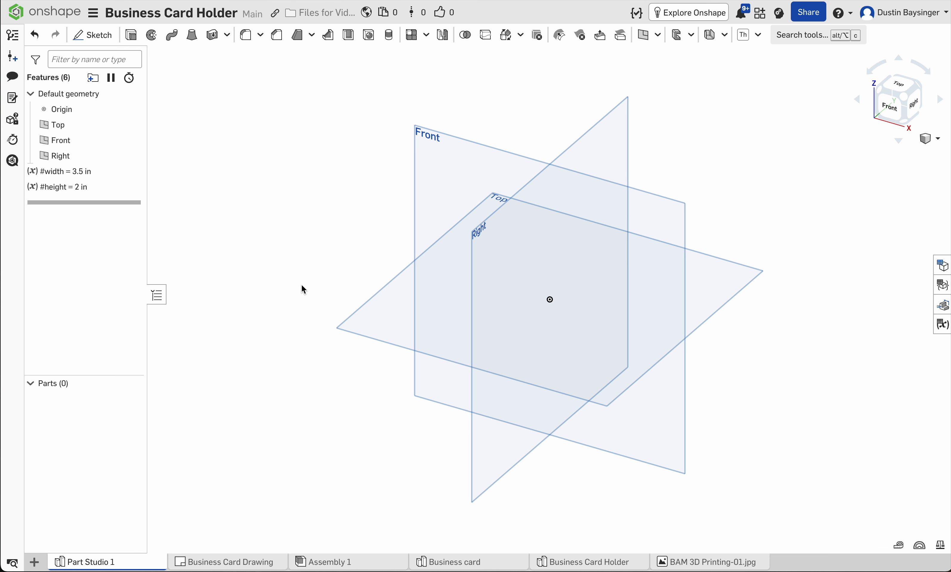
Step: Start a sketch on the Top plane and draw a center point rectangle from the origin, about 5.0 by 3.6 in
click(93, 35)
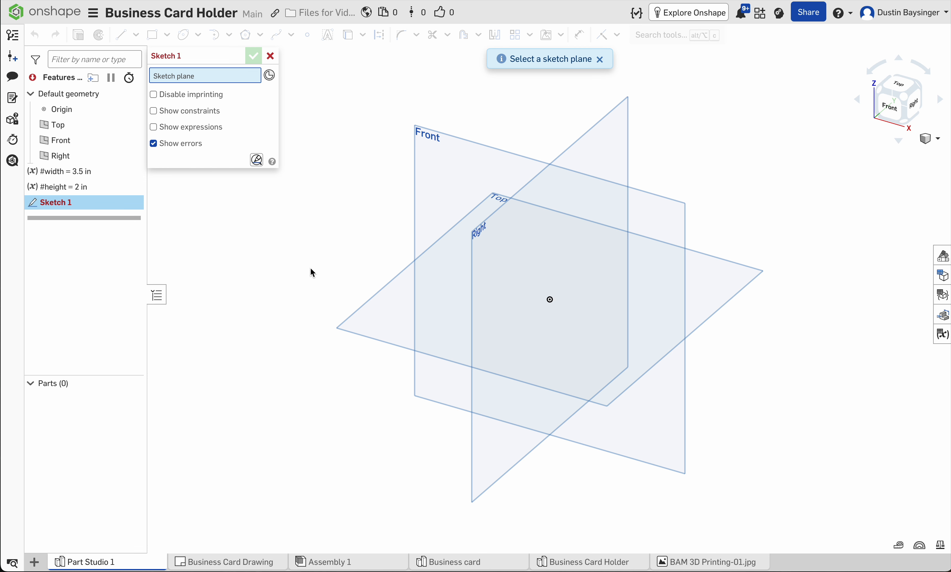
click(389, 316)
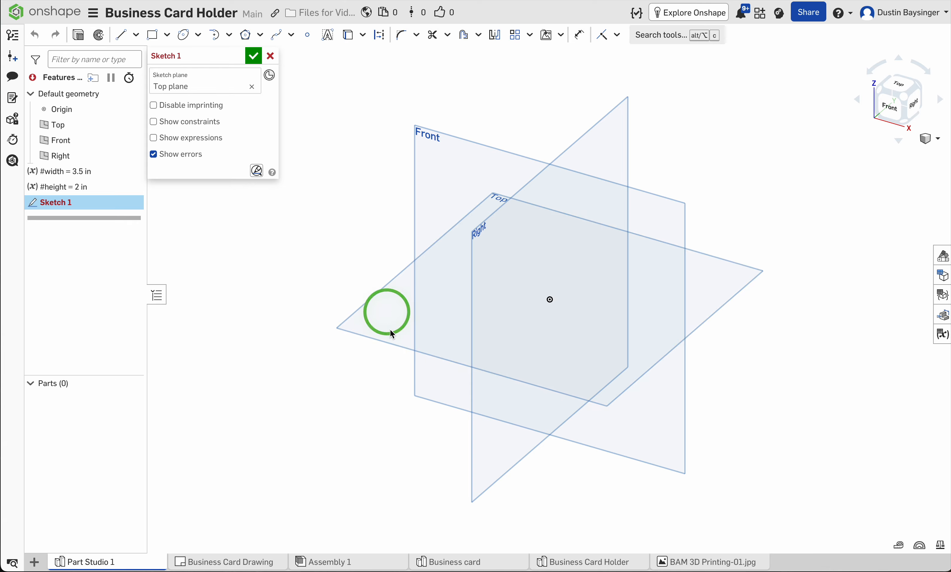
right_click(343, 274)
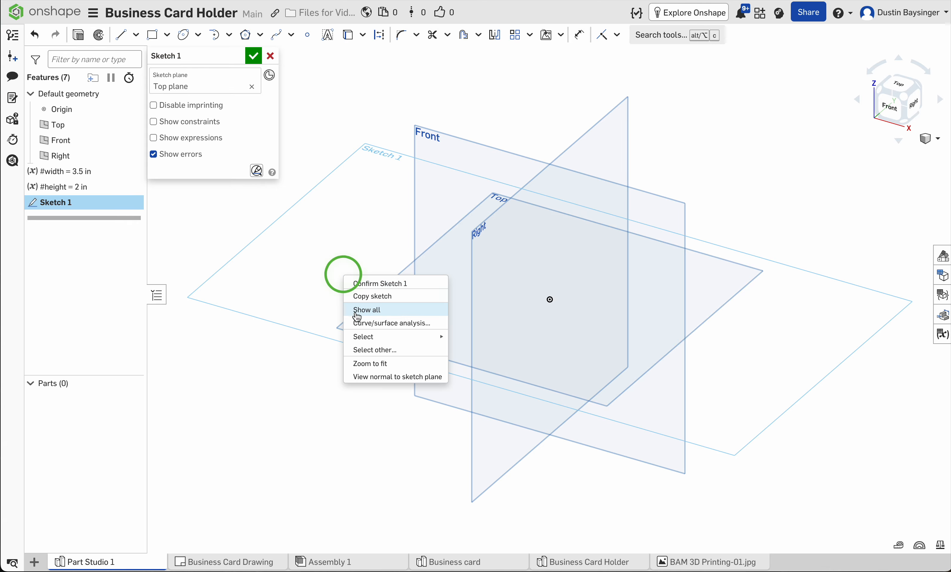
click(370, 382)
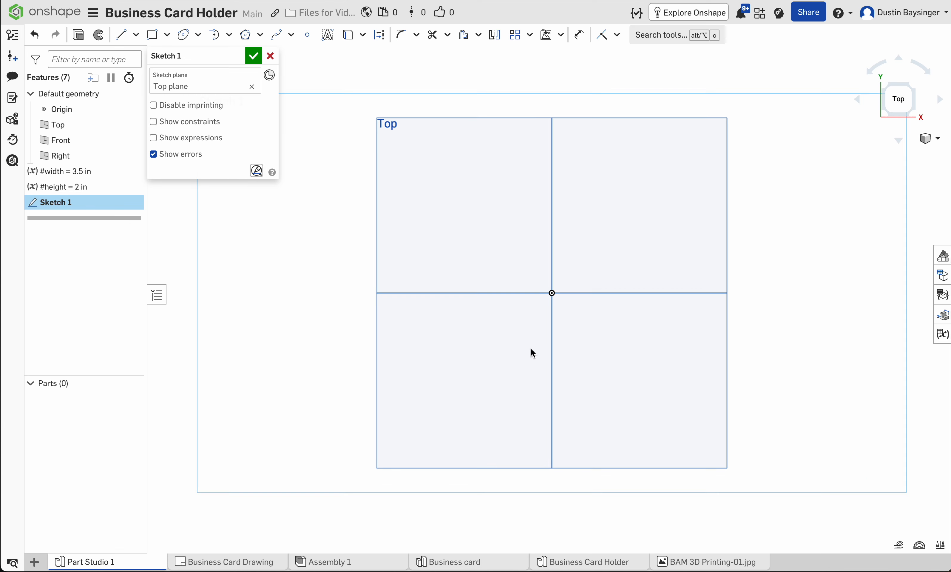
click(168, 35)
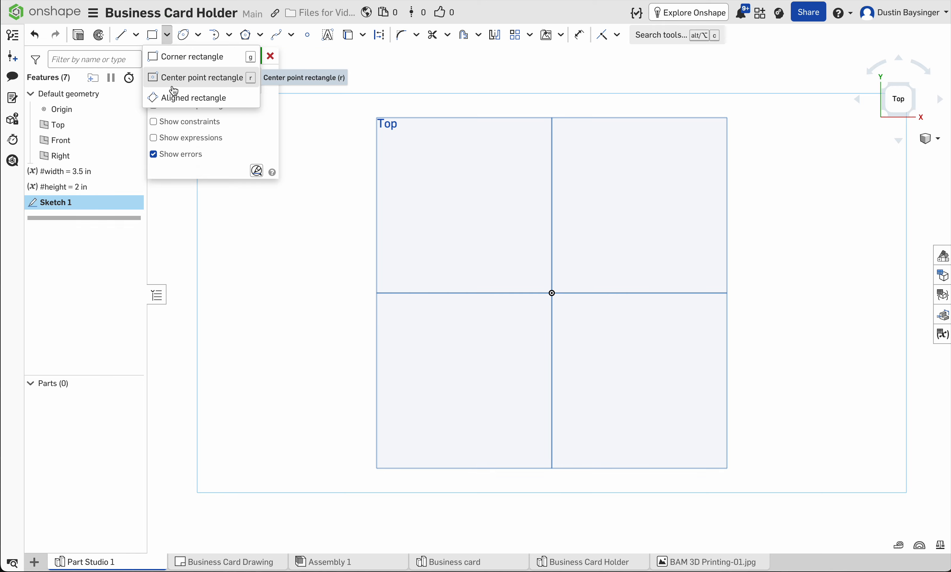
click(169, 79)
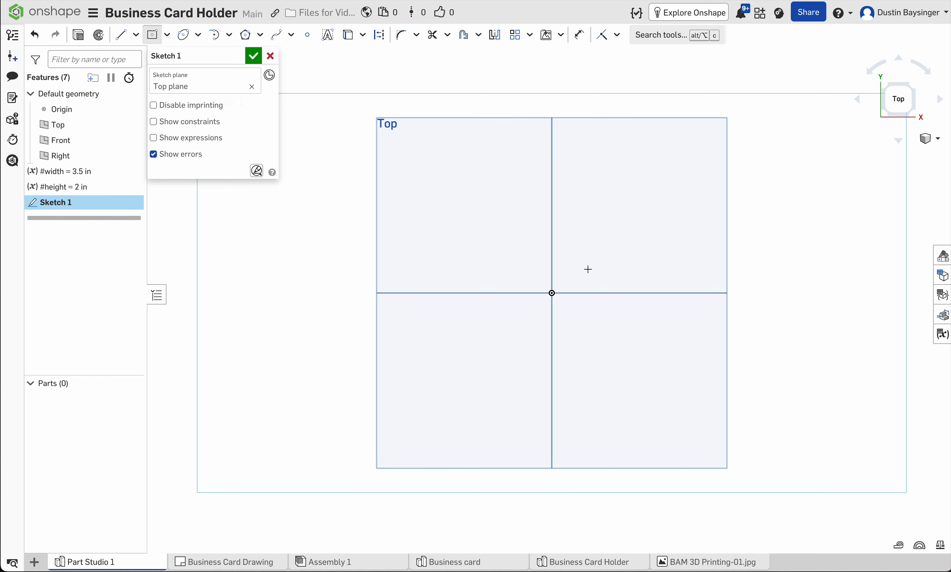
click(552, 293)
click(698, 188)
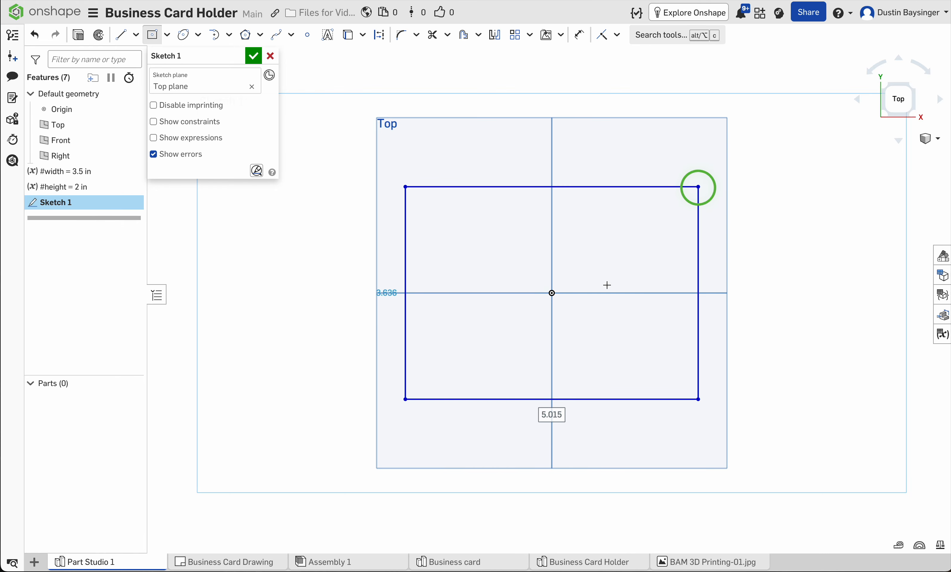
Step: Dimension the rectangle's horizontal edge with the expression #width+.25in+.5in
key(d)
click(598, 398)
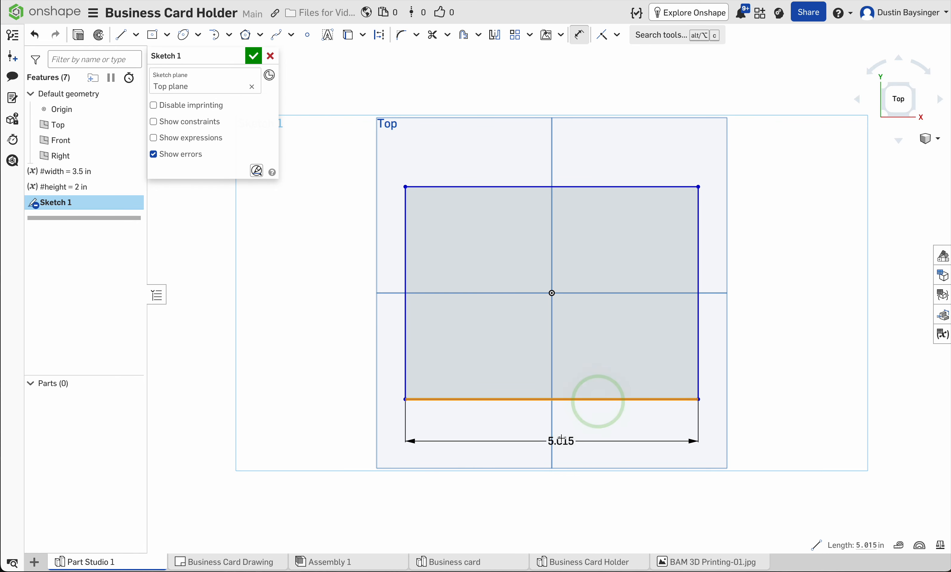
click(561, 431)
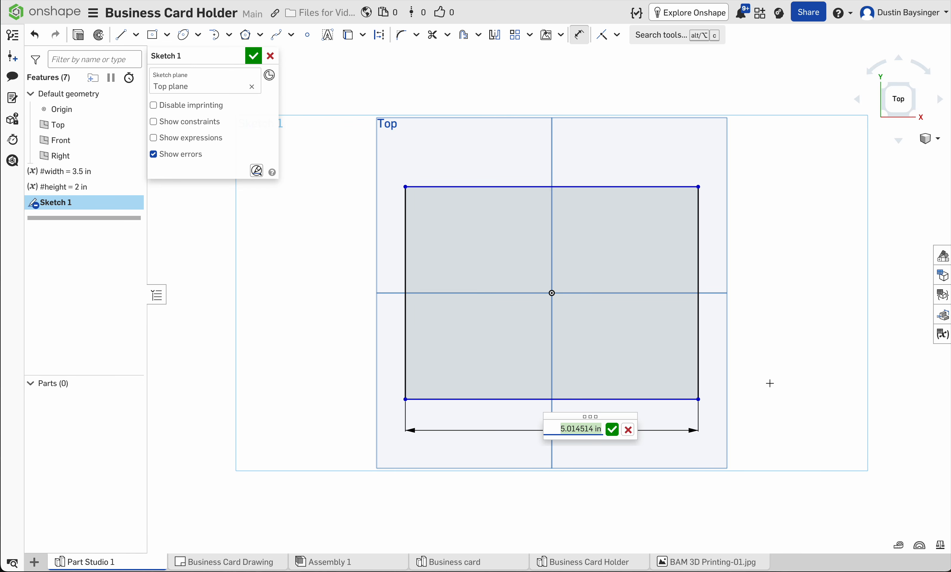
text(#)
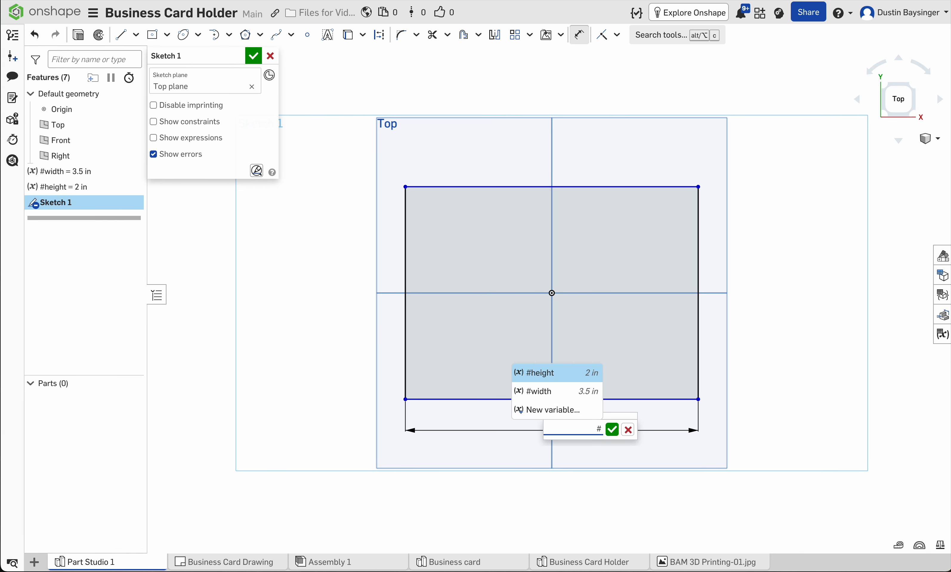
key(Down)
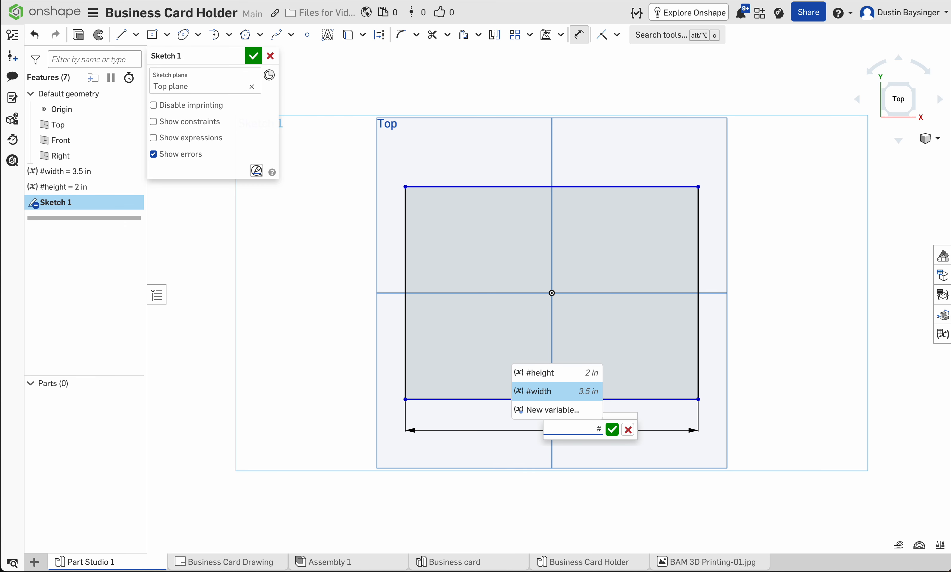
key(Return)
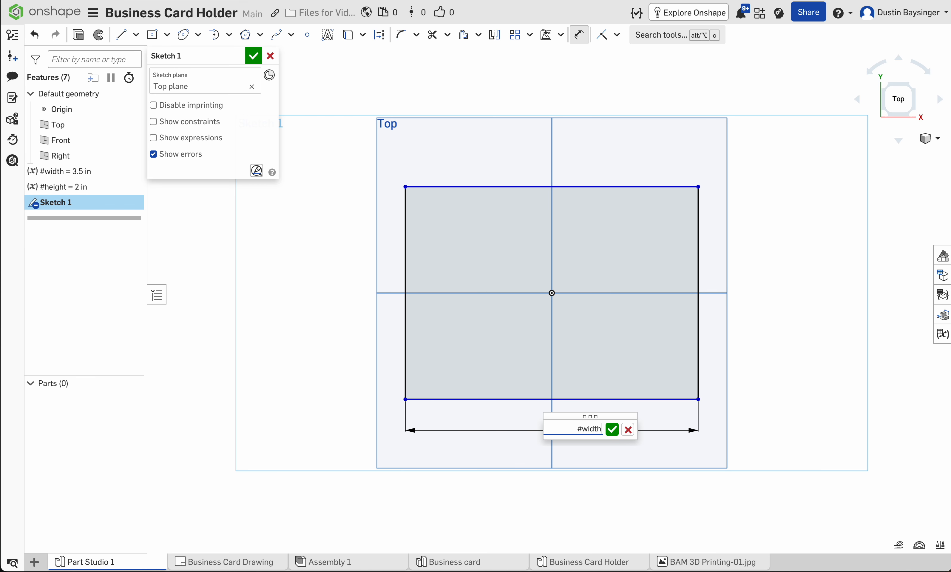
text(+)
text(.25in)
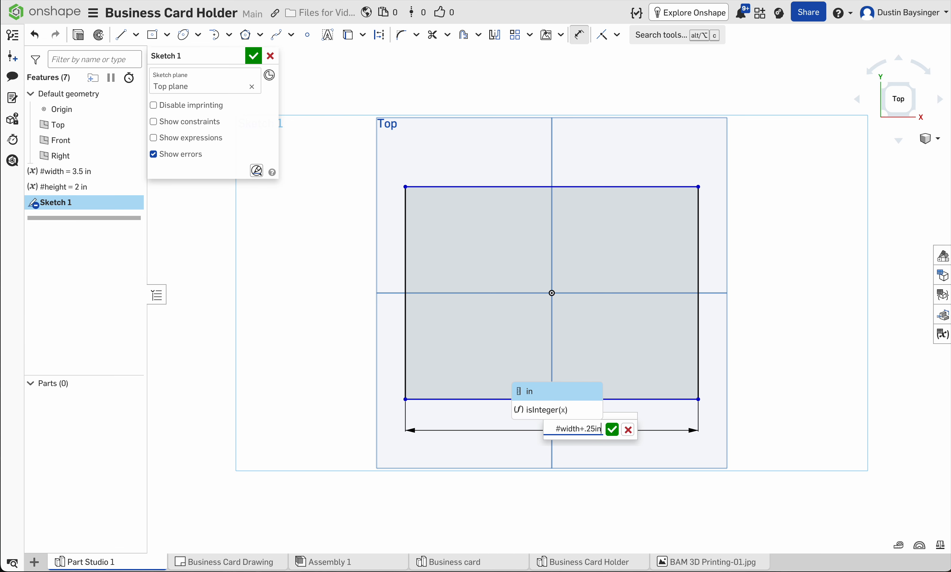
text(+.5)
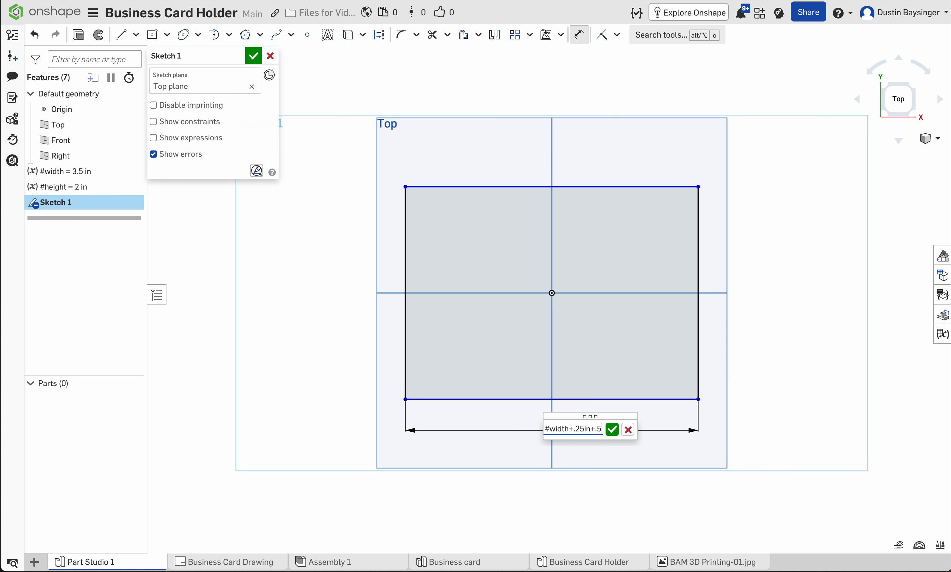
text(in)
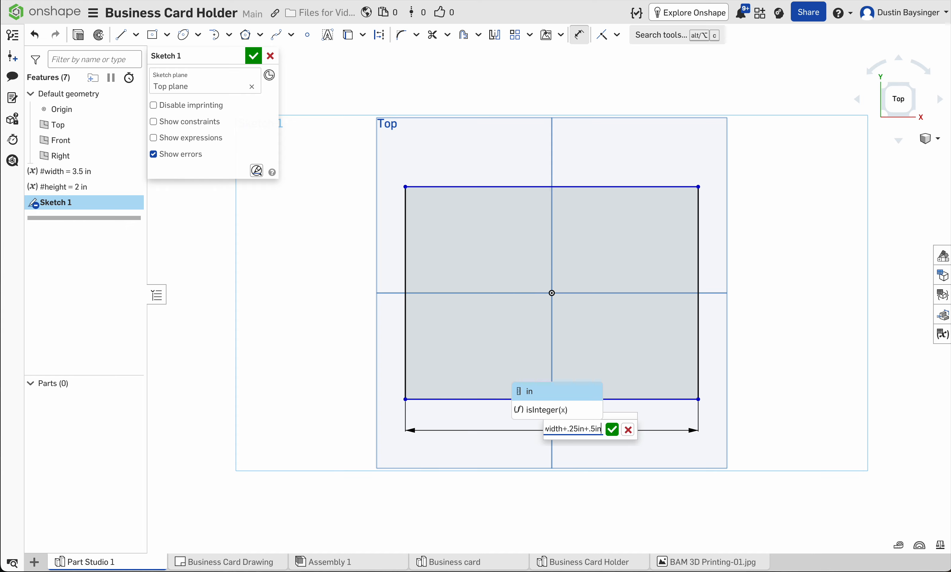
key(Return)
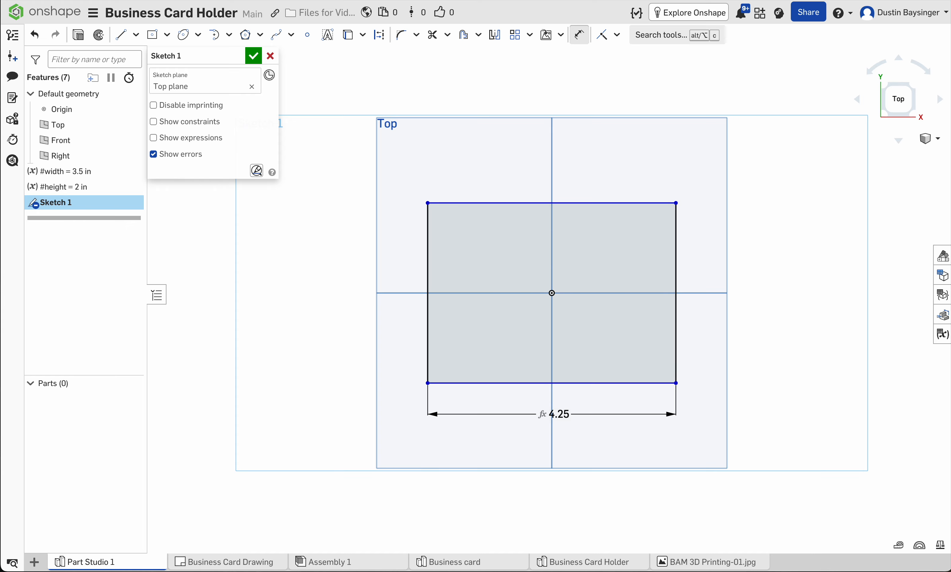
Step: Dimension the rectangle's vertical edge with the expression #height+.25in and finish the sketch
click(677, 315)
click(745, 299)
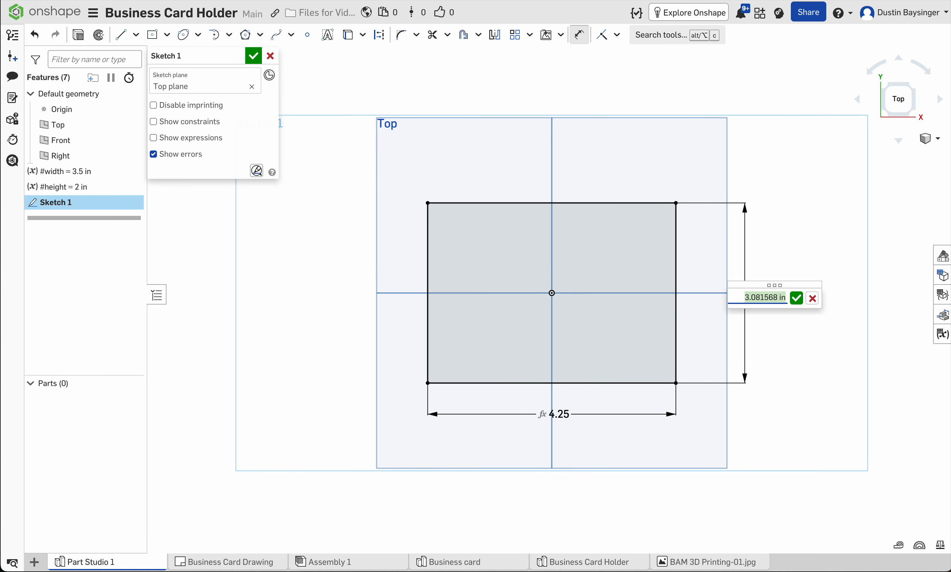
text(#)
key(Return)
text(=)
key(BackSpace)
text(+.25in)
key(Return)
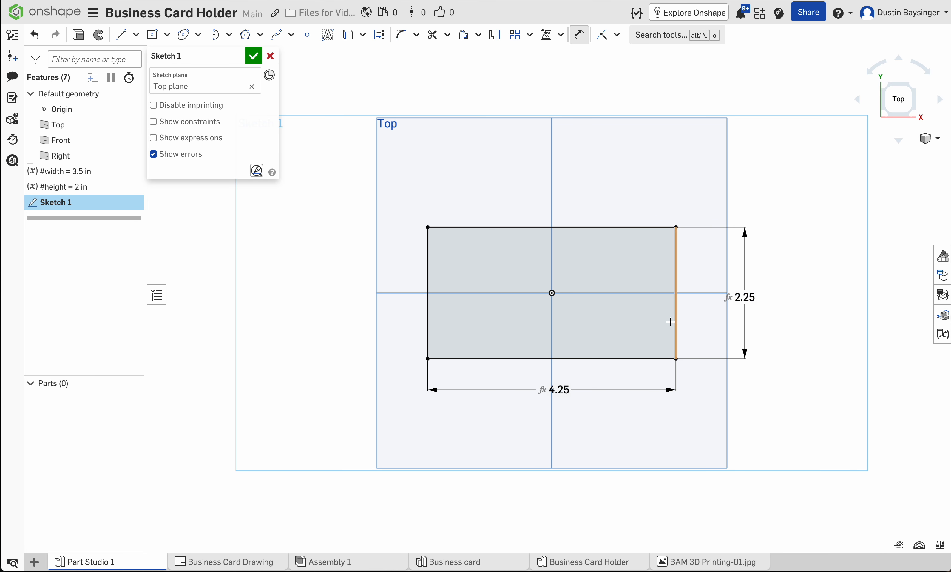
click(253, 56)
Step: Extrude the rectangle as a new solid with a blind depth of 0.125 in
right_drag(361, 314, 454, 301)
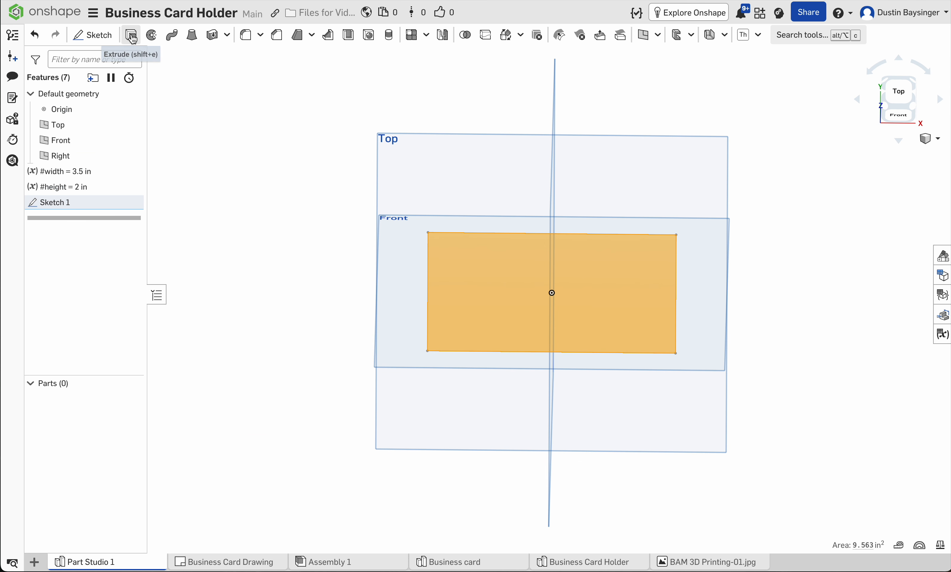
click(131, 35)
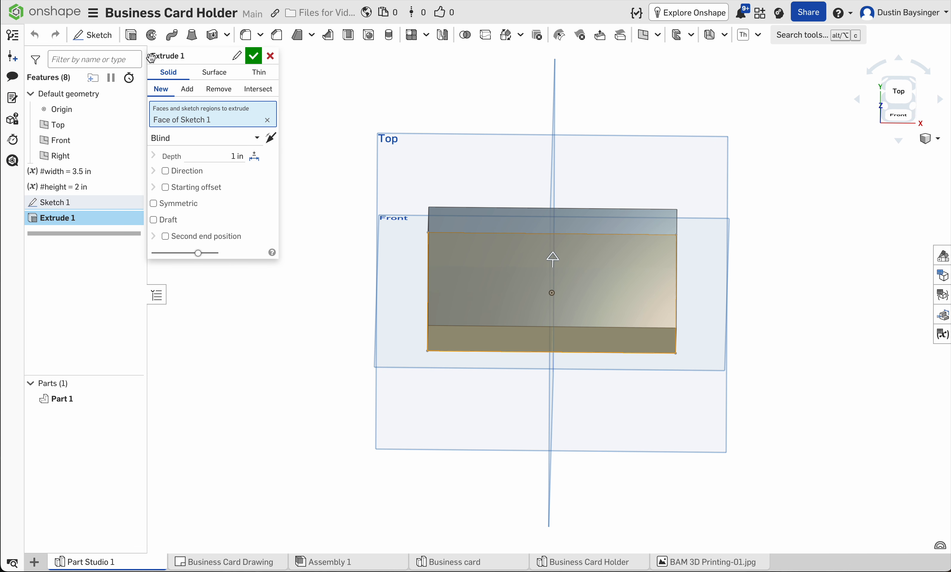
click(219, 154)
text(0.125)
key(Return)
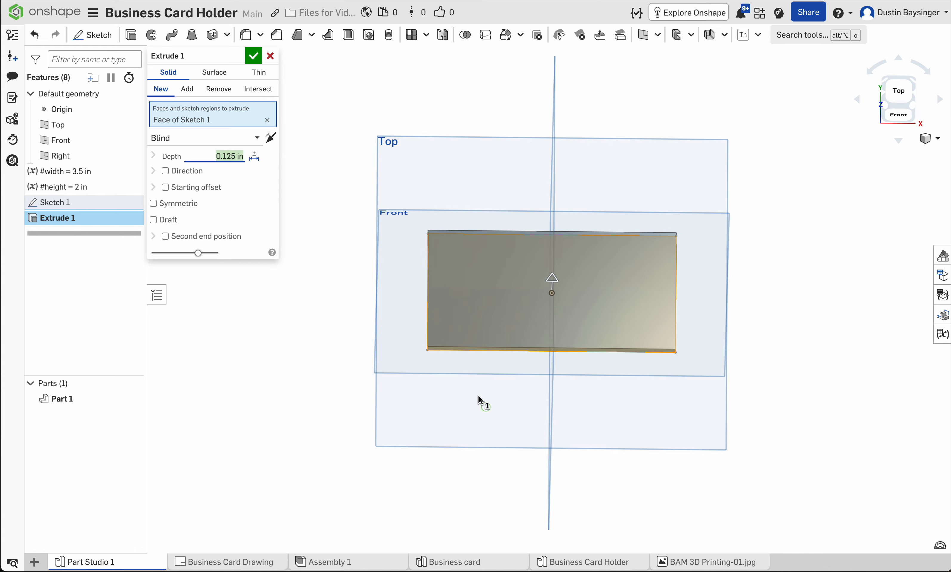
key(shift+7)
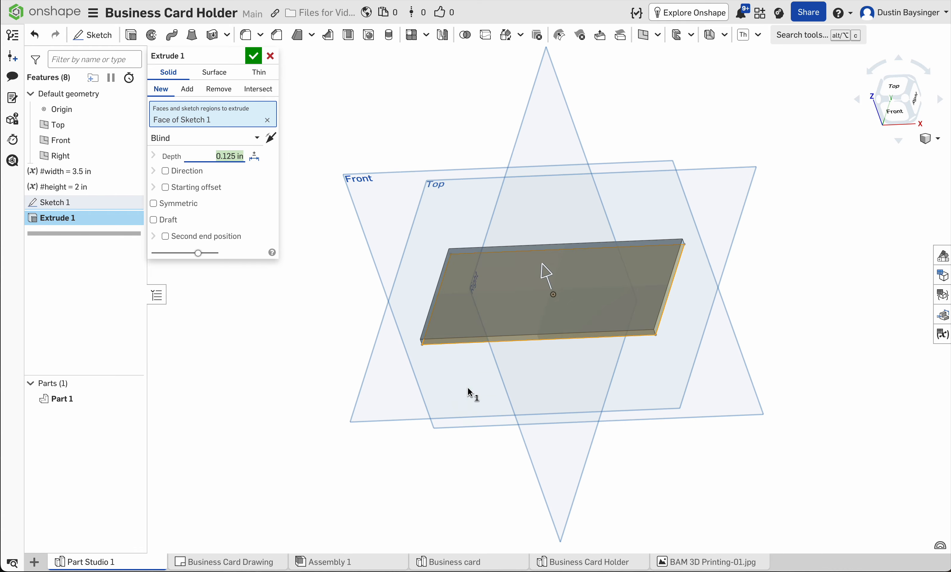
click(254, 60)
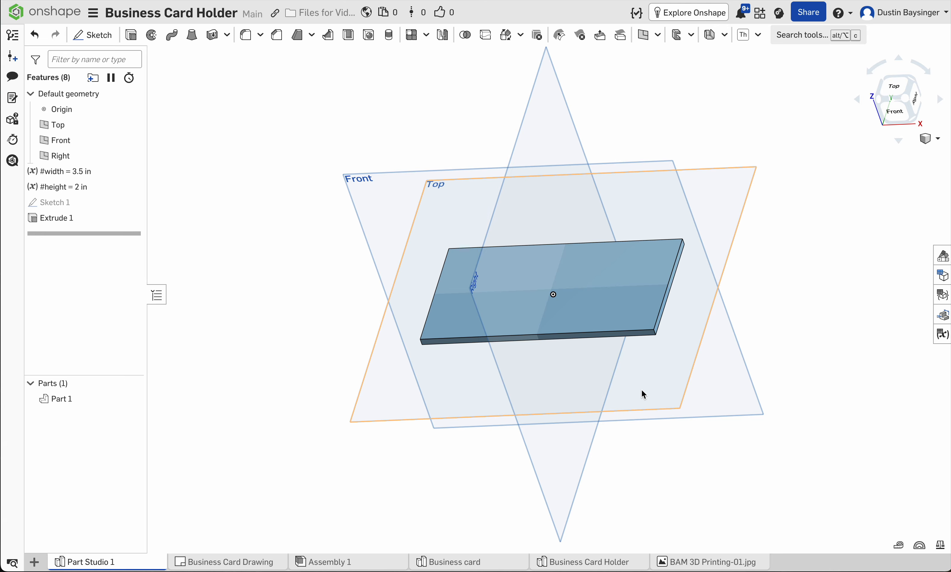
Step: Start a new sketch on the Right plane, viewed normal to the sketch plane
mouse_move(674, 438)
right_down()
mouse_move(696, 423)
mouse_move(677, 436)
mouse_move(683, 448)
right_up()
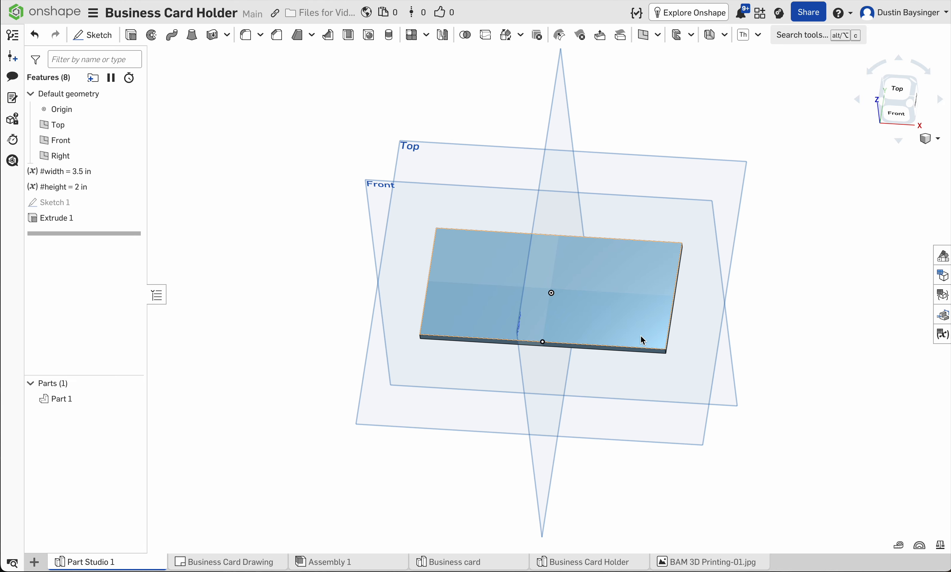
right_drag(632, 436, 609, 414)
right_drag(501, 341, 461, 317)
click(426, 179)
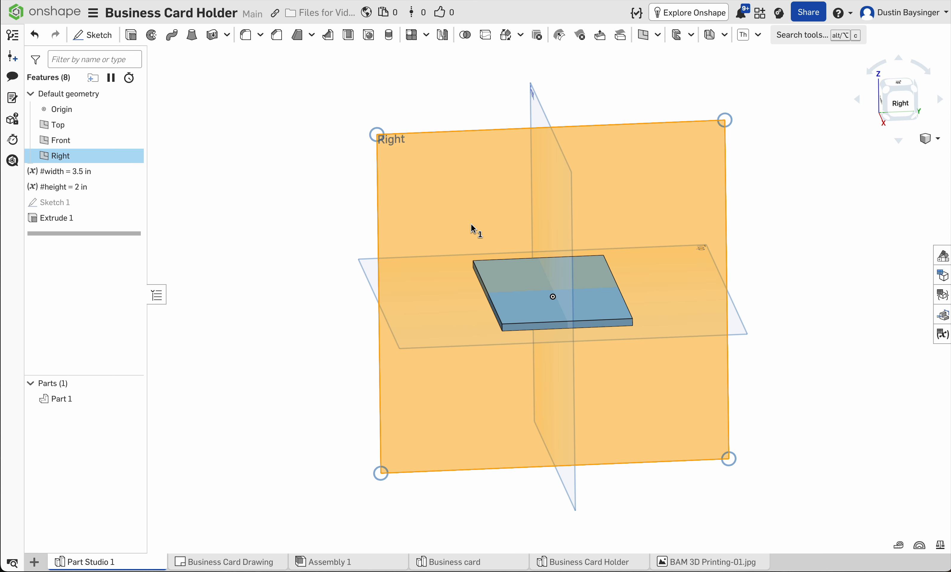
right_click(305, 217)
mouse_move(341, 319)
click(324, 185)
click(93, 36)
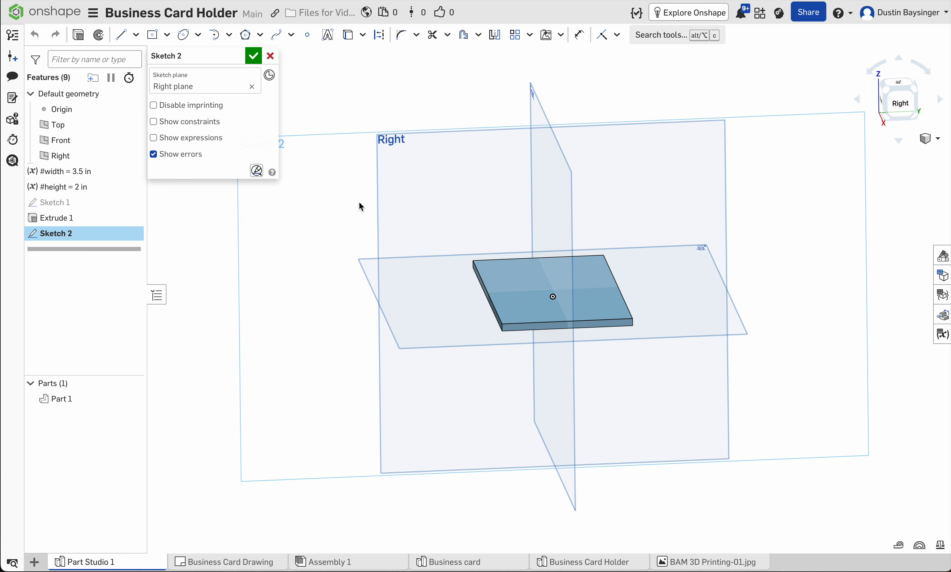
right_click(361, 207)
click(396, 303)
scroll(555, 302, up, 6)
middle_drag(549, 255, 550, 403)
scroll(549, 362, down, 2)
scroll(549, 362, down, 1)
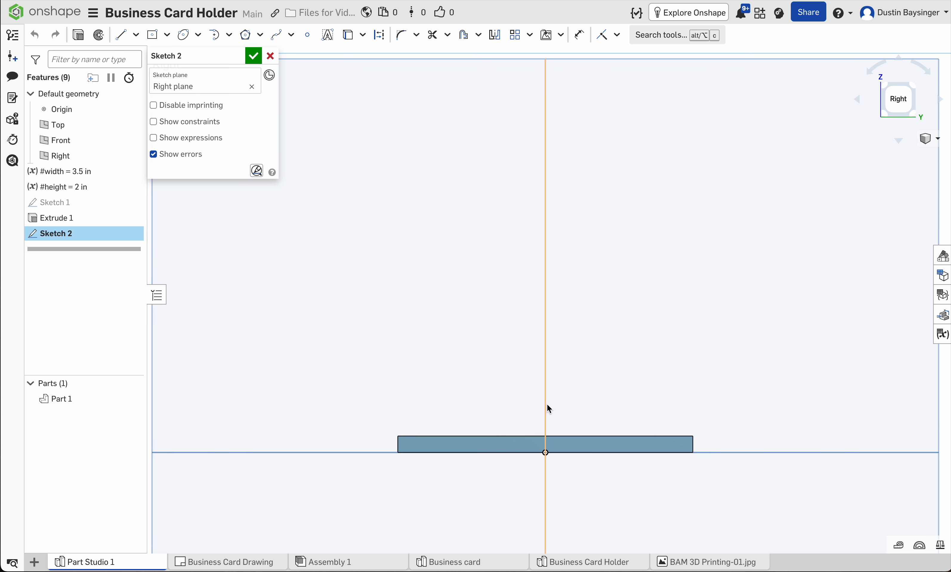
Step: Sketch a closed four-sided profile above the base plate with lines about 1.11, 2.69, 2.02 and 2.25 in long
click(122, 38)
scroll(321, 278, down, 2)
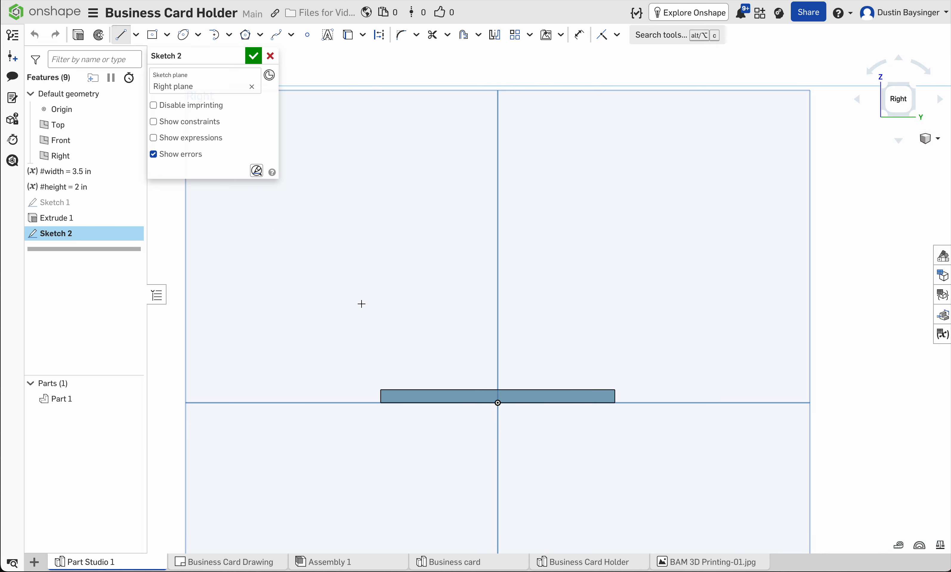
click(382, 388)
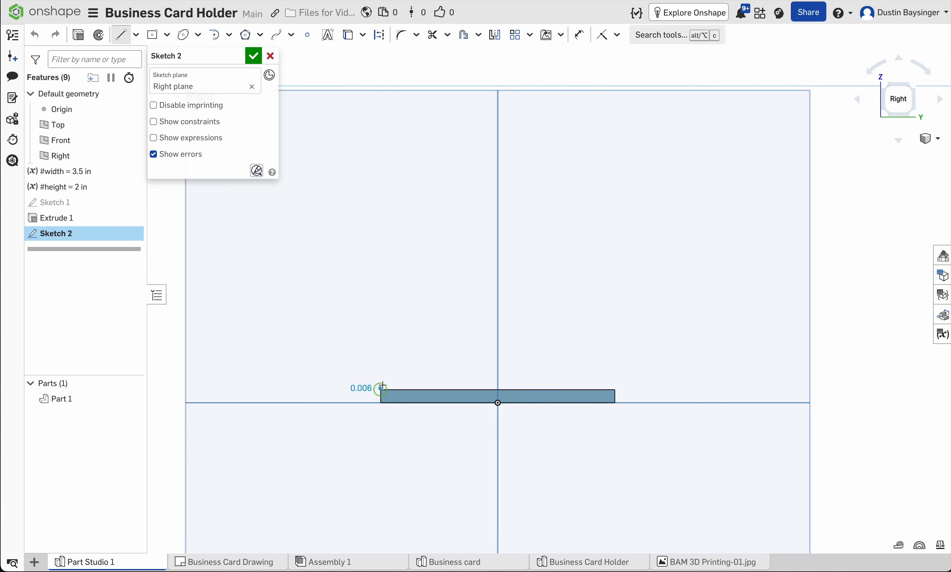
click(426, 282)
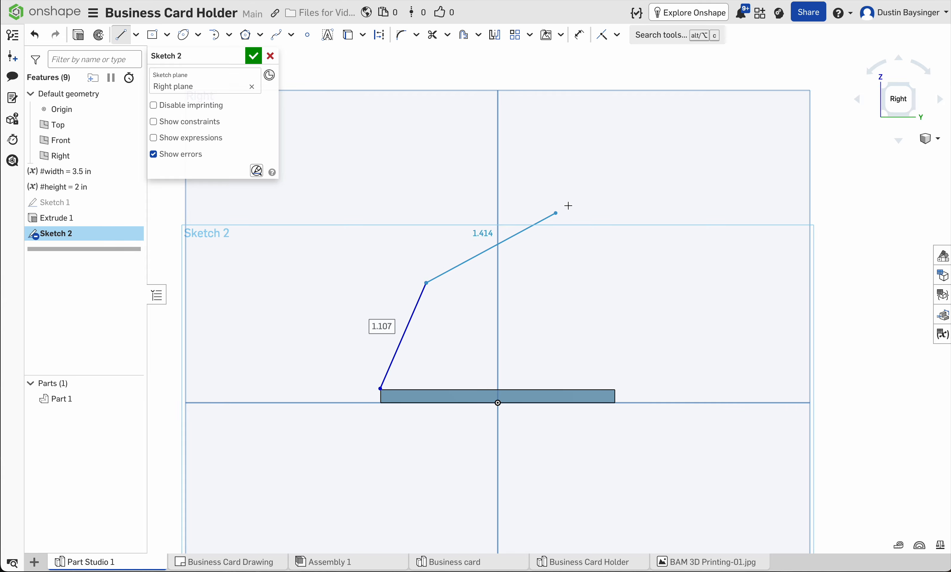
click(691, 191)
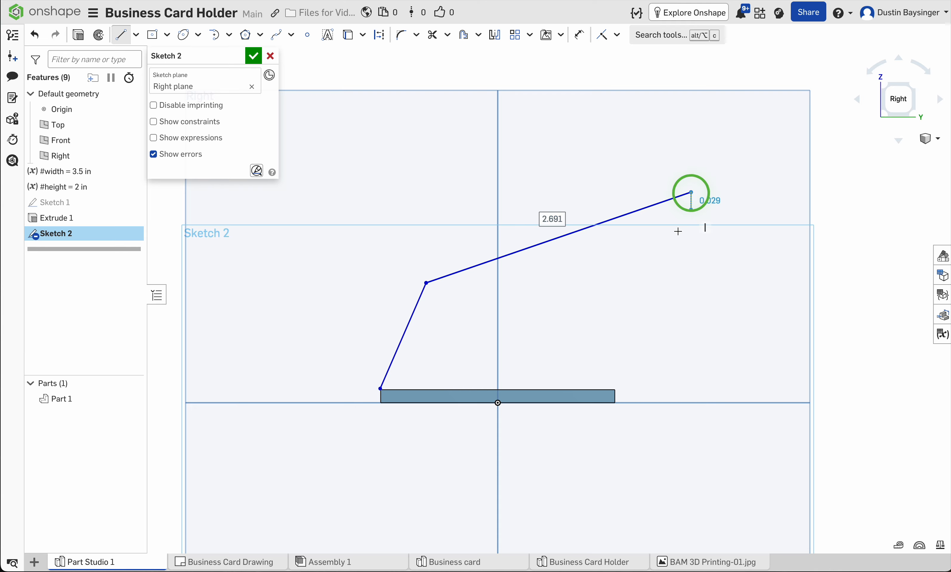
click(616, 388)
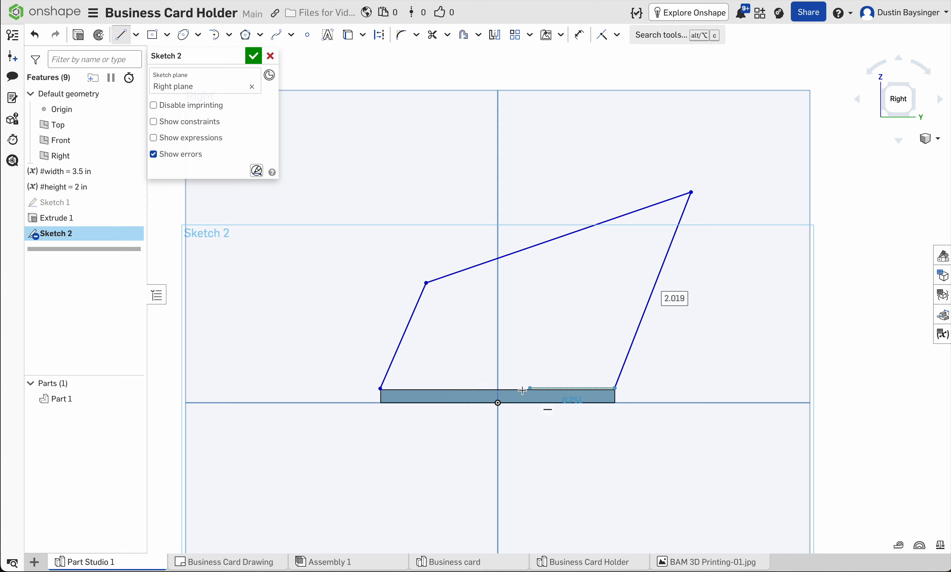
click(381, 388)
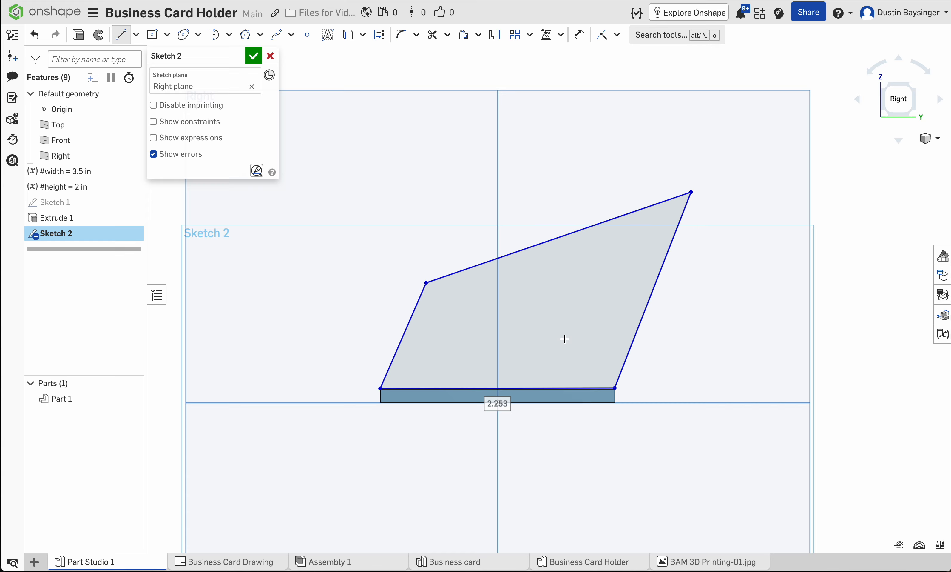
key(Escape)
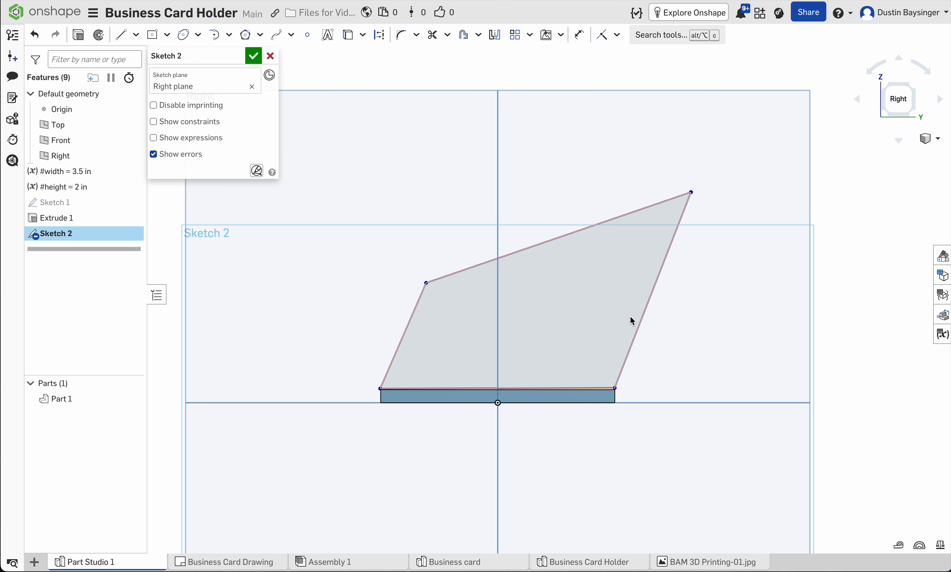
Step: Constrain the profile's two slanted side lines parallel to each other
click(619, 37)
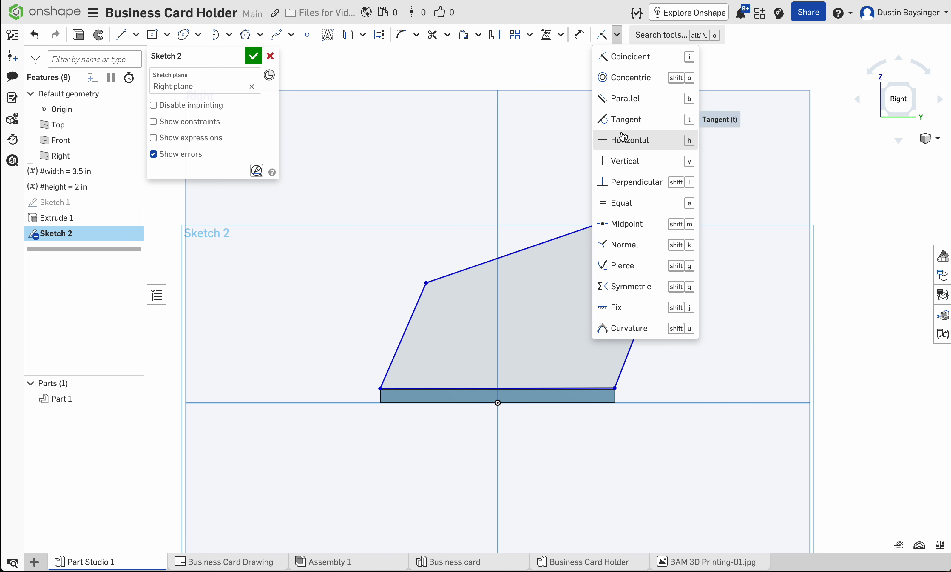
click(626, 100)
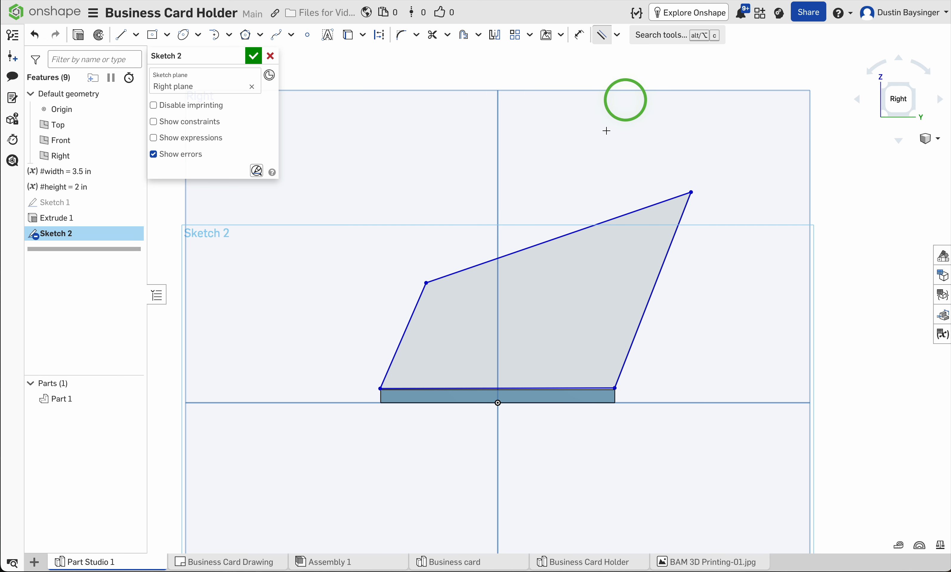
click(658, 287)
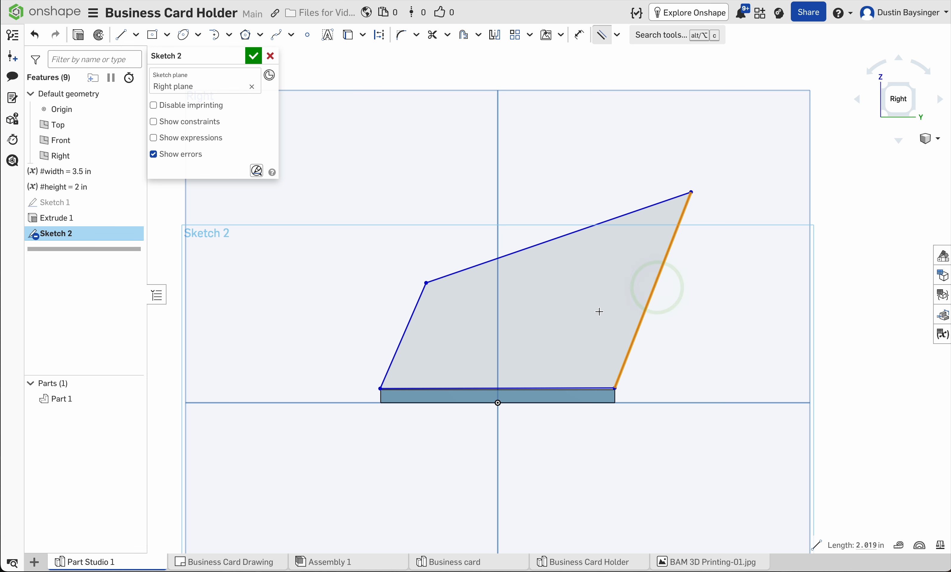
click(413, 314)
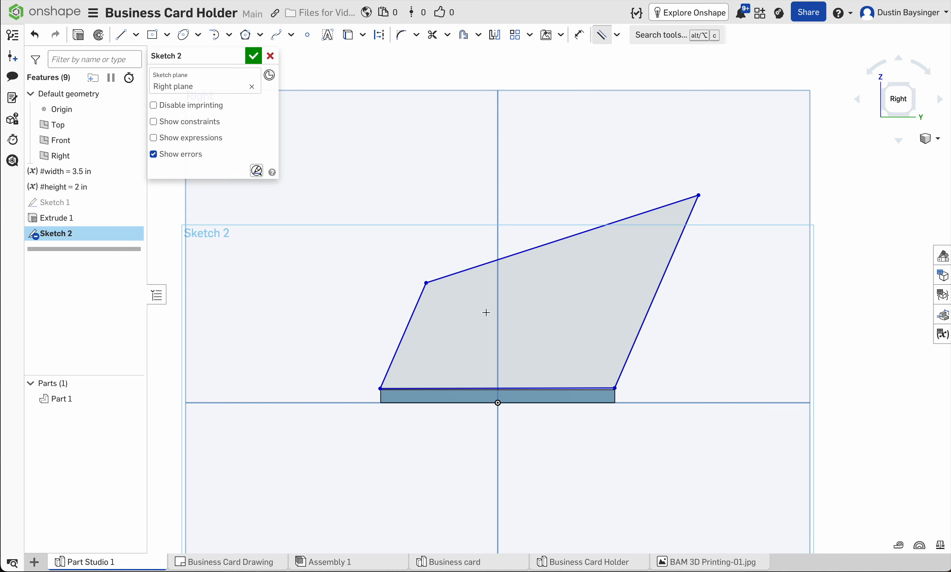
Step: Make the profile's lower corner at the shorter slanted side coincident with the base plate's adjacent upper corner
scroll(480, 380, up, 3)
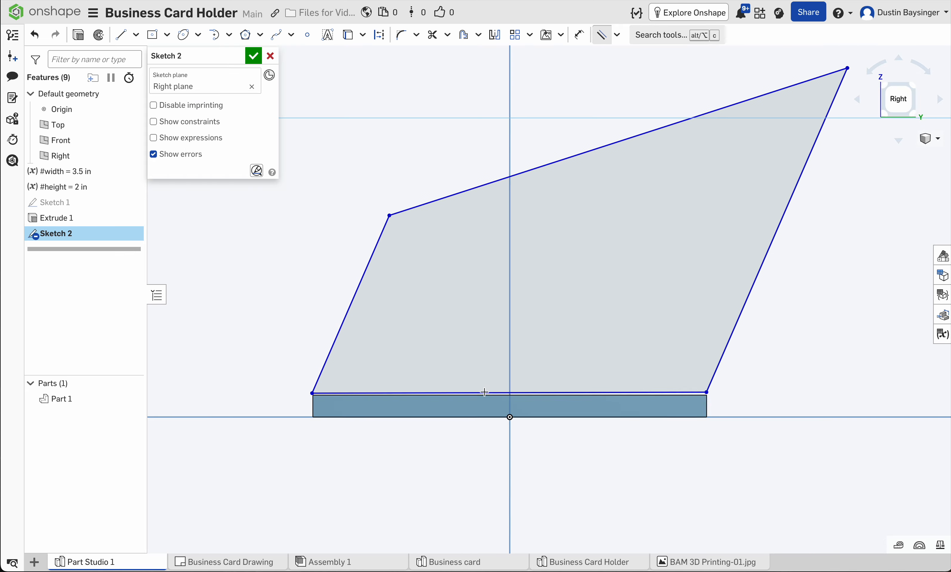
scroll(485, 392, up, 2)
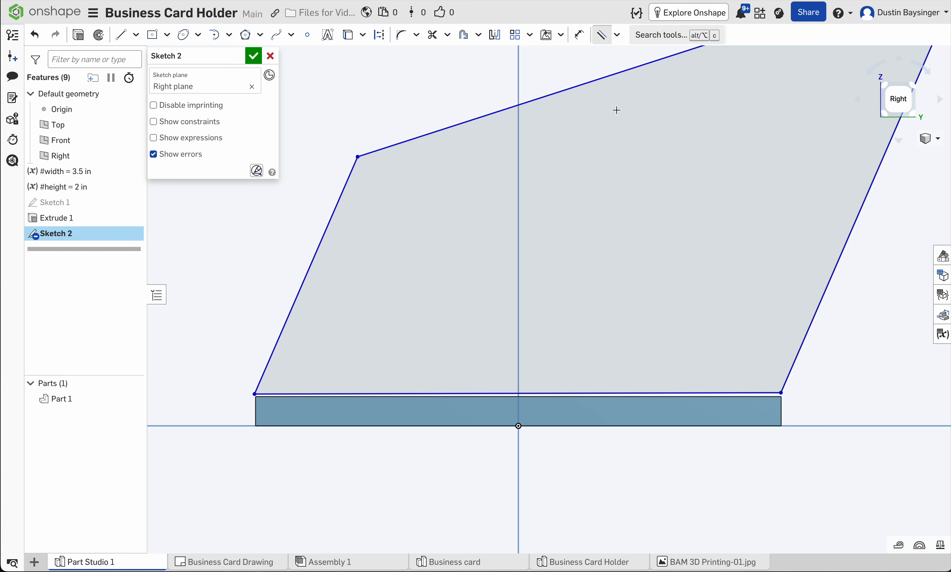
click(617, 35)
click(614, 59)
scroll(614, 65, up, 1)
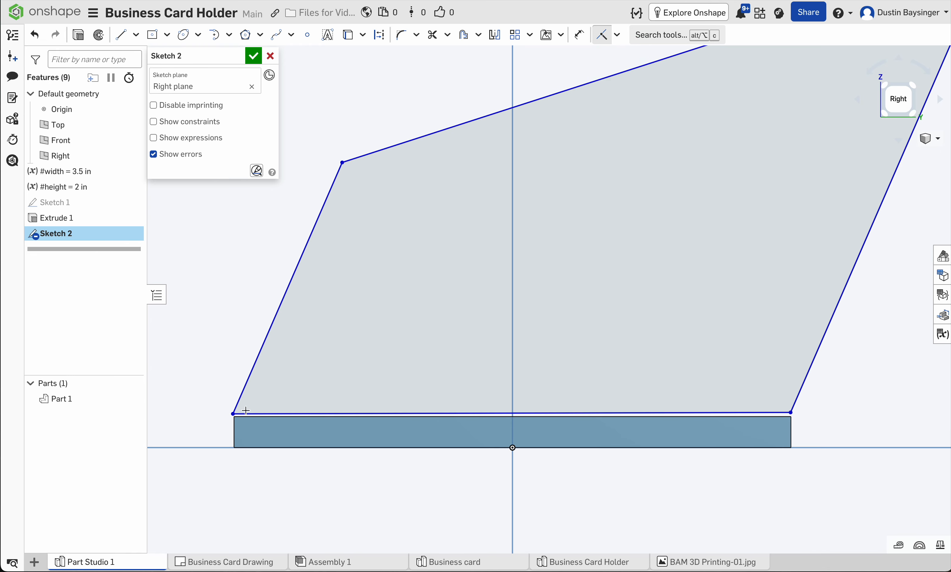
click(233, 414)
scroll(242, 429, up, 2)
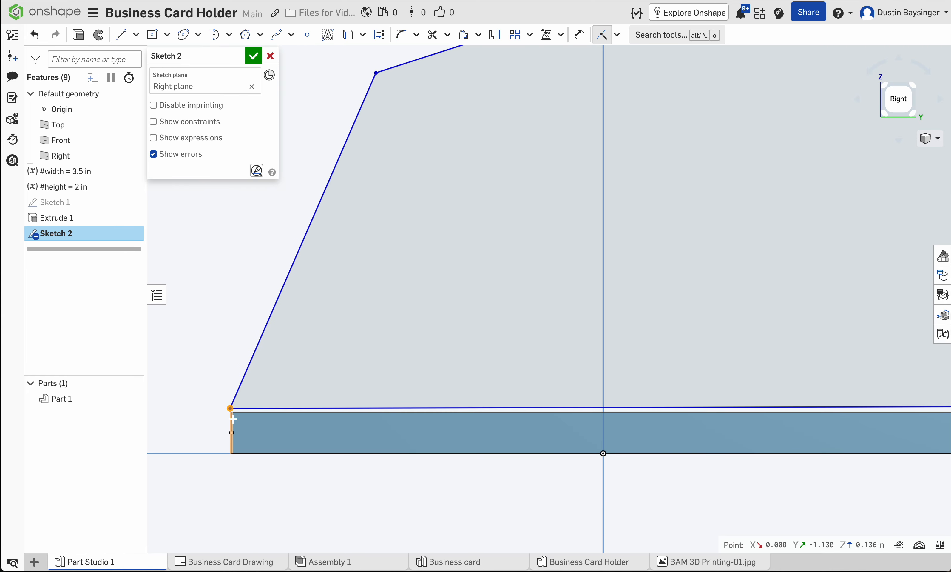
scroll(232, 412, up, 3)
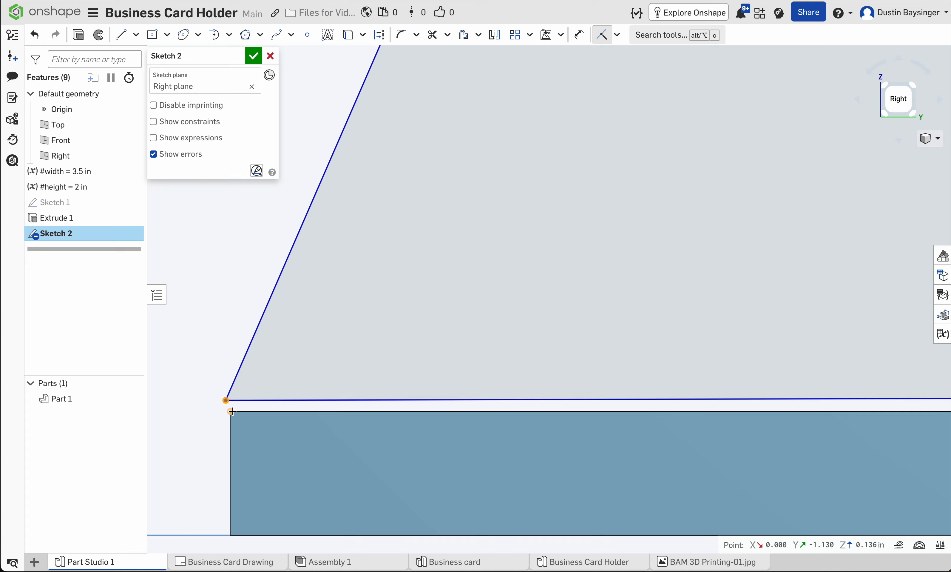
click(233, 403)
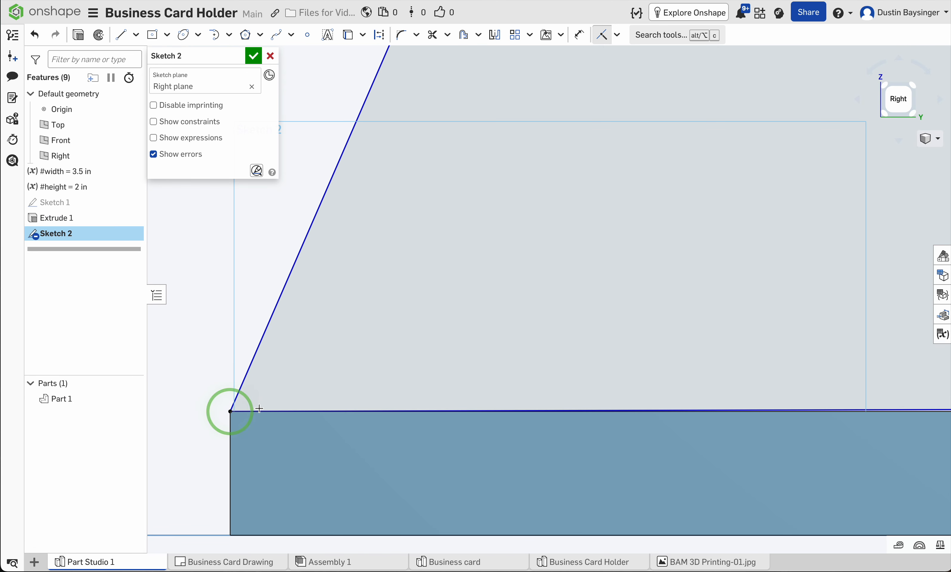
Step: Make the profile's lower corner at the longer slanted side coincident with the base plate's other upper corner
scroll(522, 411, down, 5)
scroll(625, 389, down, 1)
middle_drag(656, 396, 470, 347)
scroll(607, 349, up, 3)
scroll(687, 358, up, 3)
scroll(643, 336, up, 4)
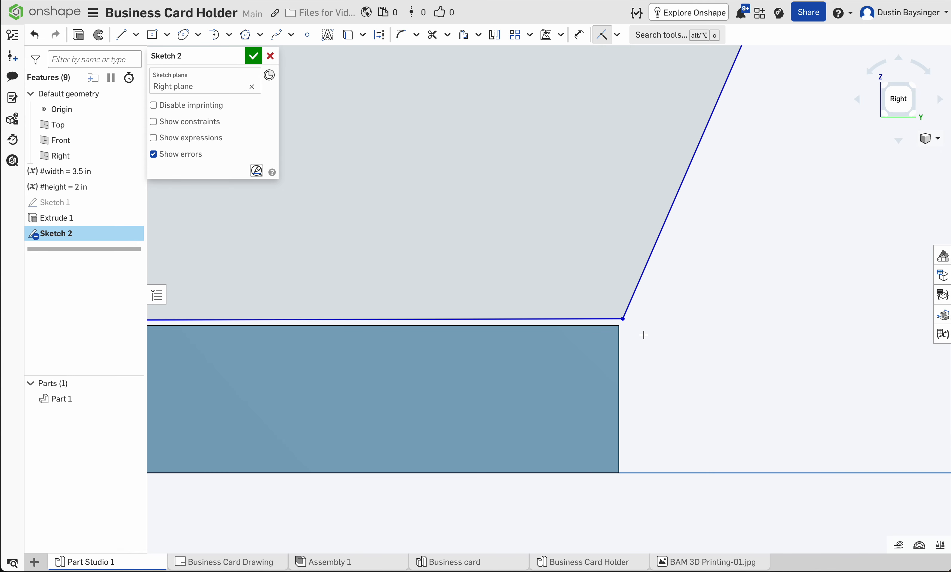
scroll(602, 341, down, 2)
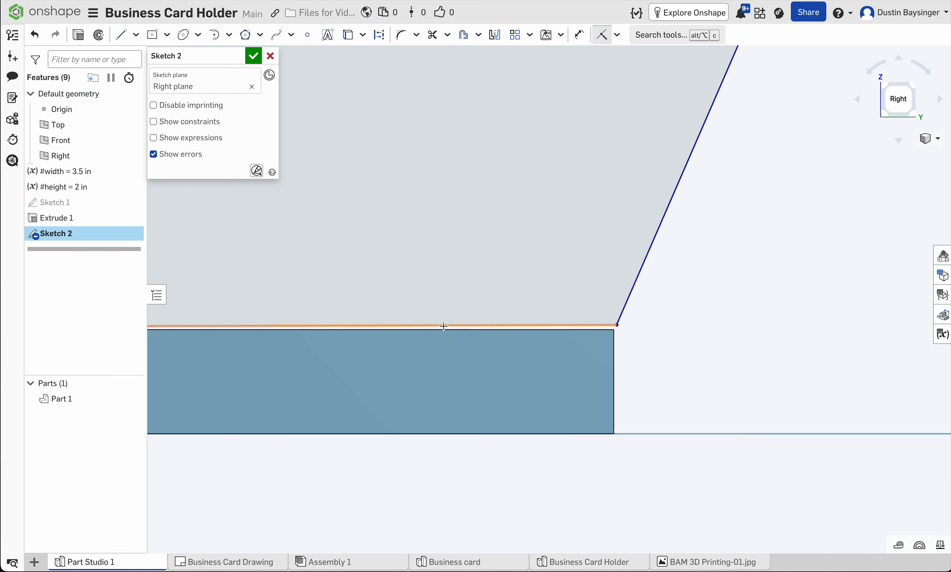
scroll(612, 352, up, 2)
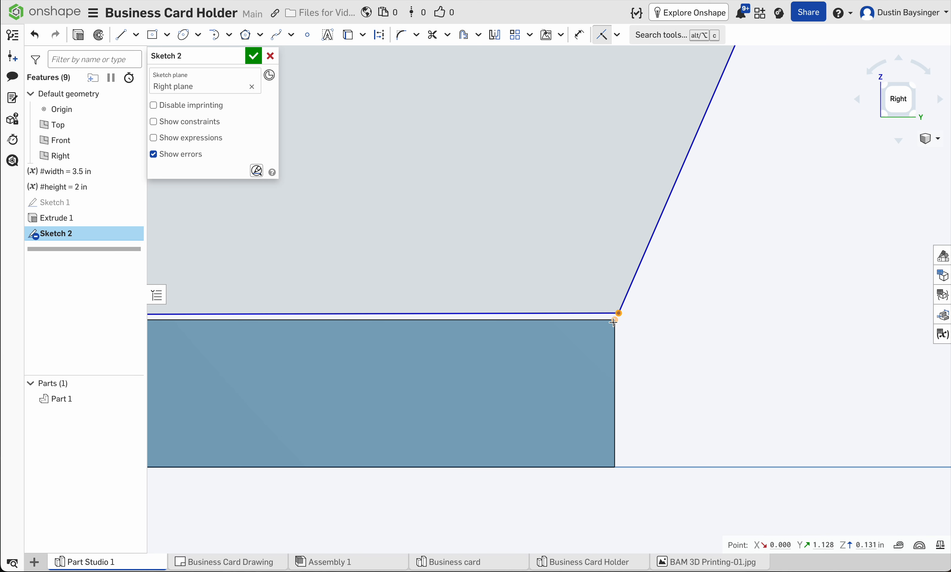
scroll(628, 340, down, 5)
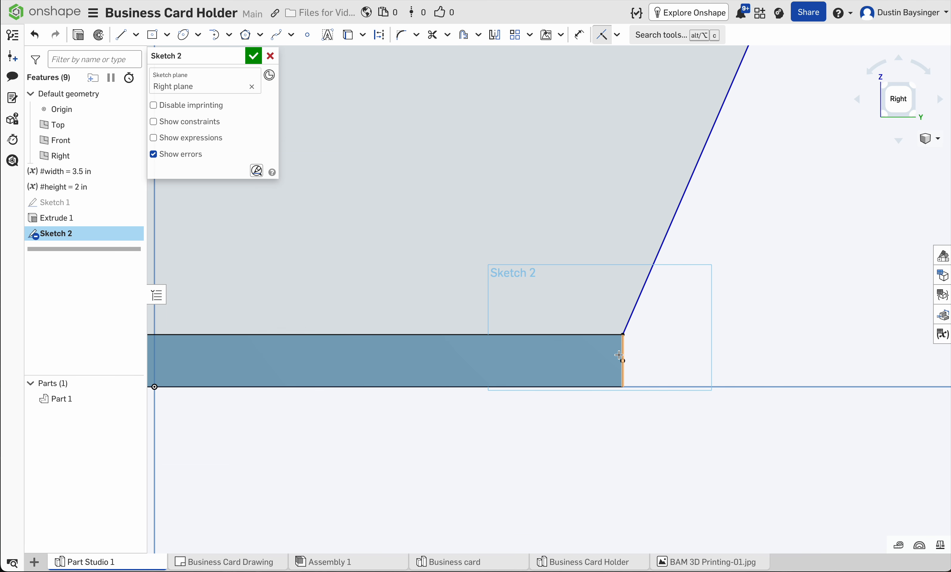
Step: Try a coincident constraint between the longer slanted line and the profile's bottom line, and undo it
scroll(516, 390, down, 5)
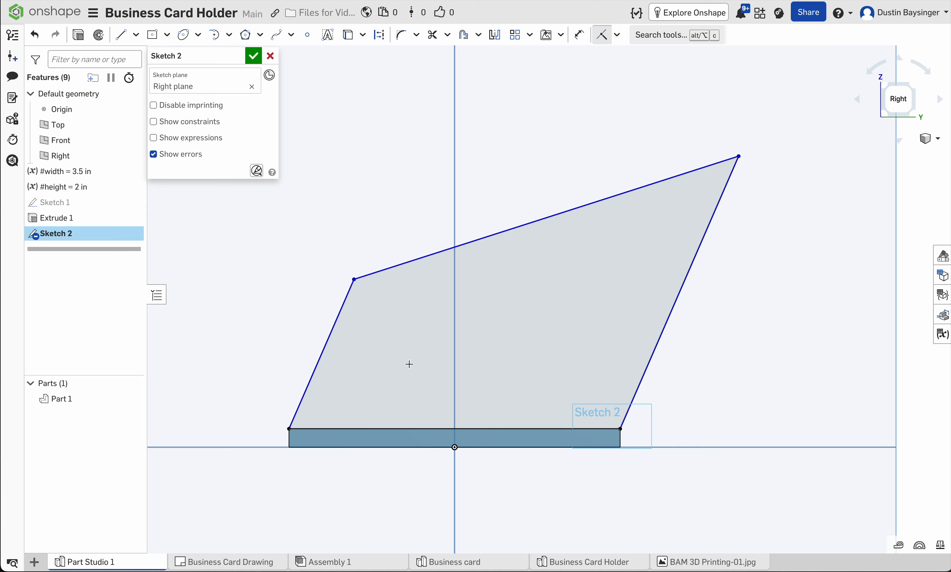
click(652, 361)
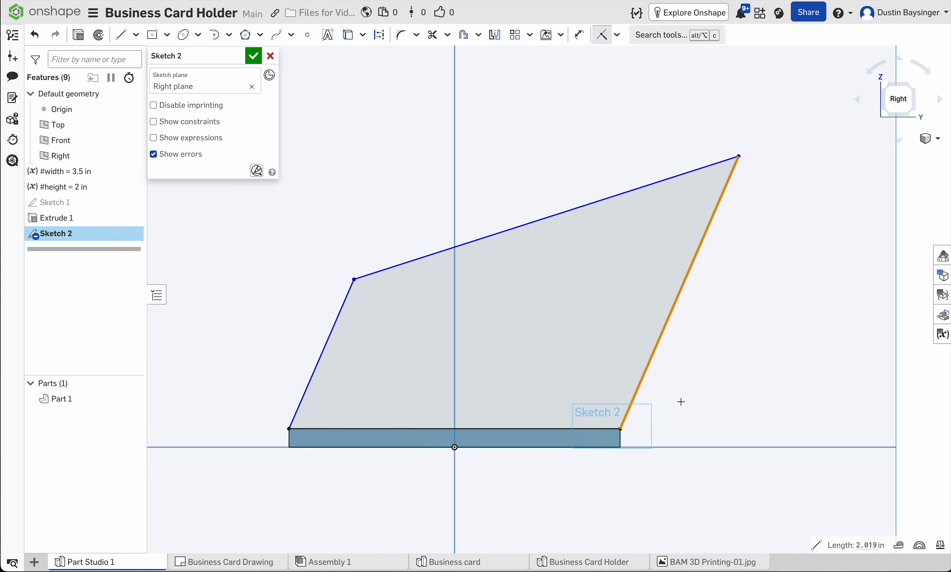
click(592, 429)
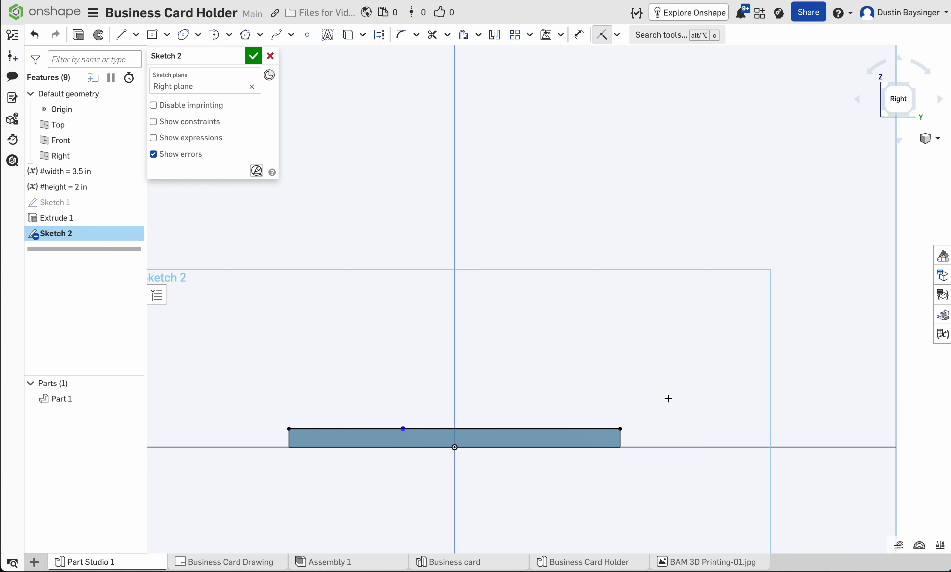
key(ctrl+z)
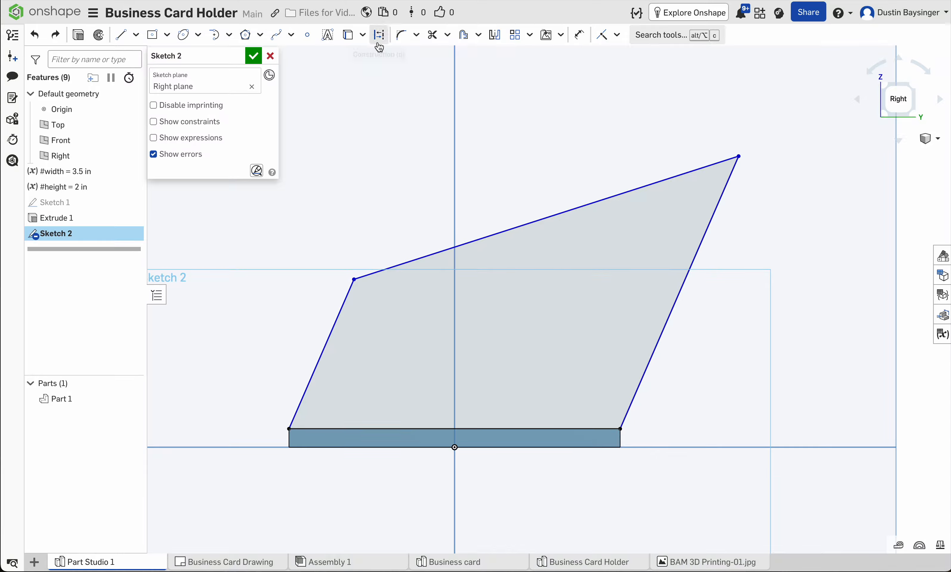
Step: Dimension the outer angle between the longer slanted line and the profile's bottom line as 60 degrees
click(581, 35)
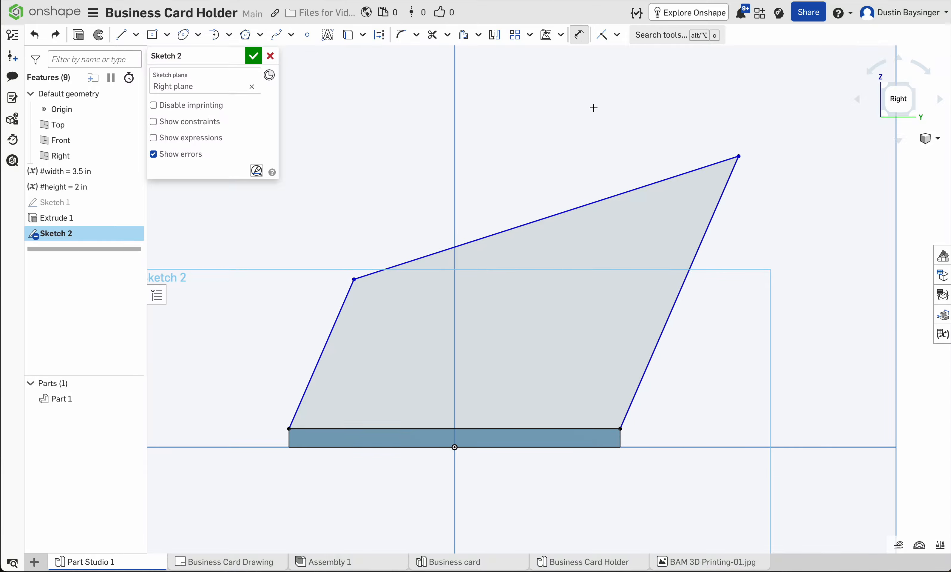
click(660, 335)
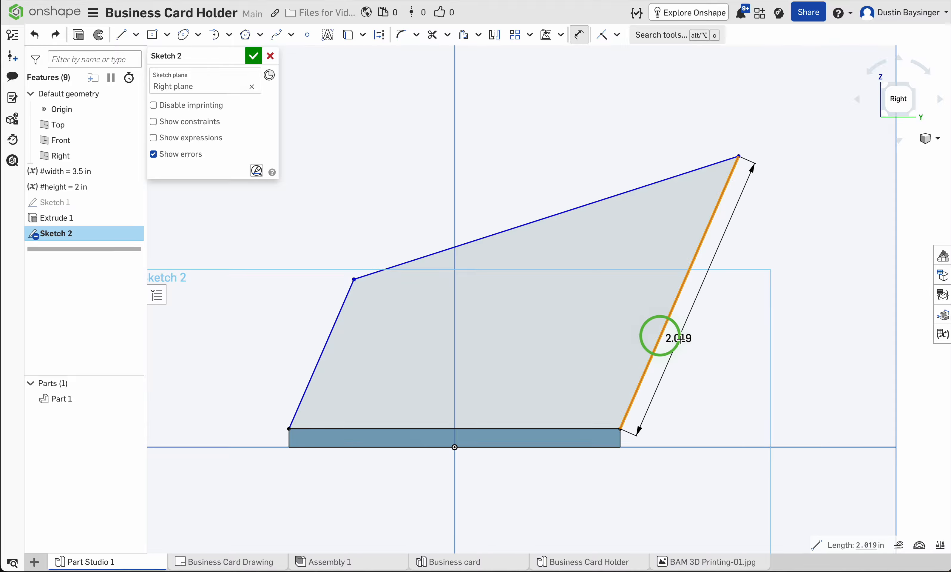
click(599, 428)
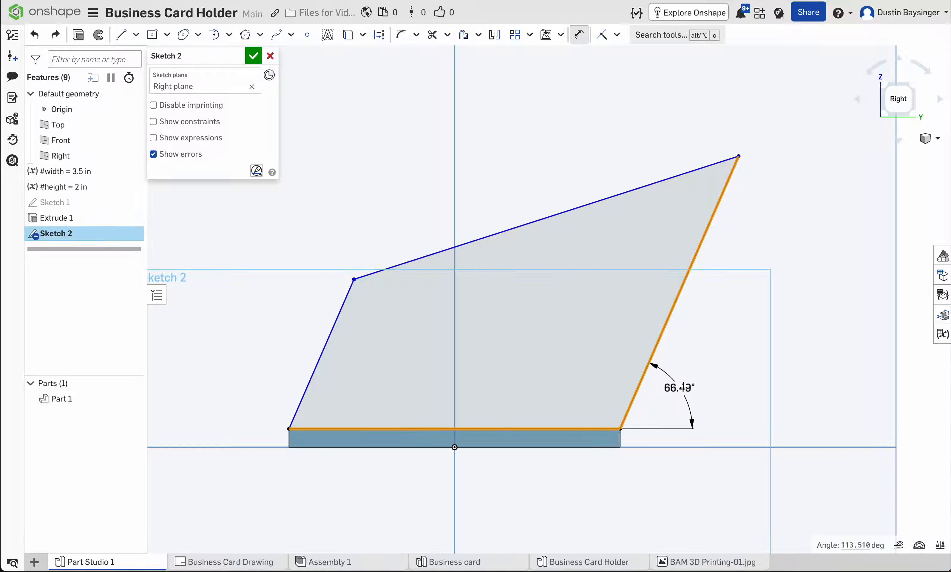
click(679, 392)
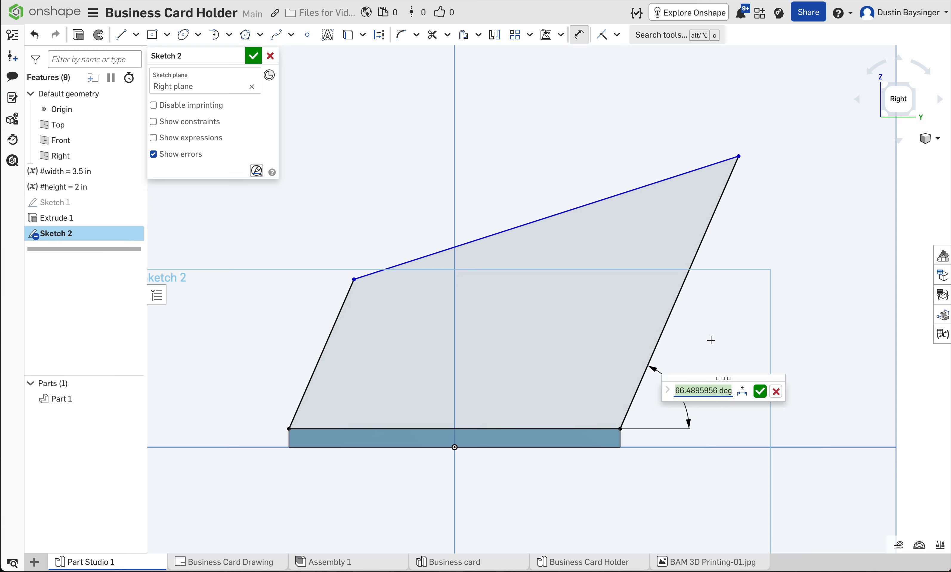
text(60)
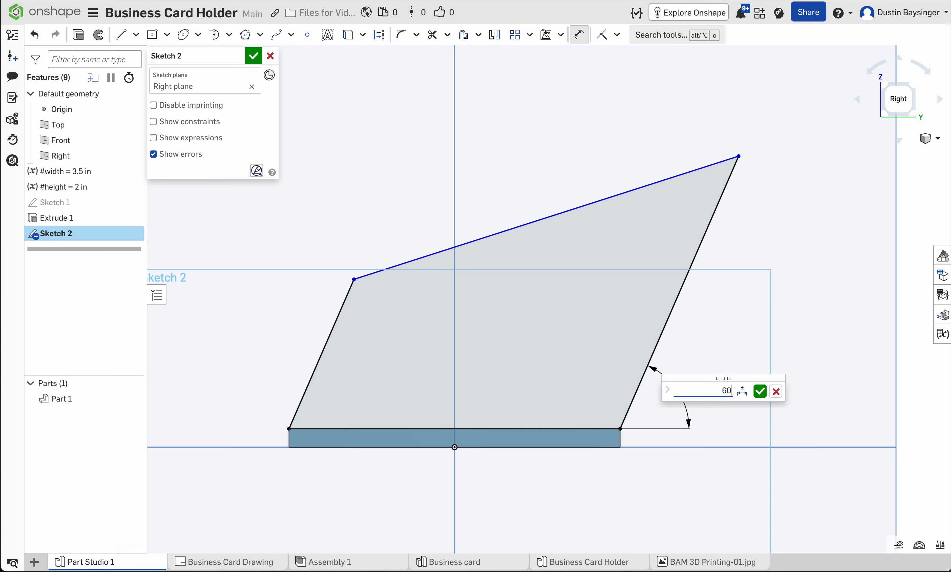
key(Return)
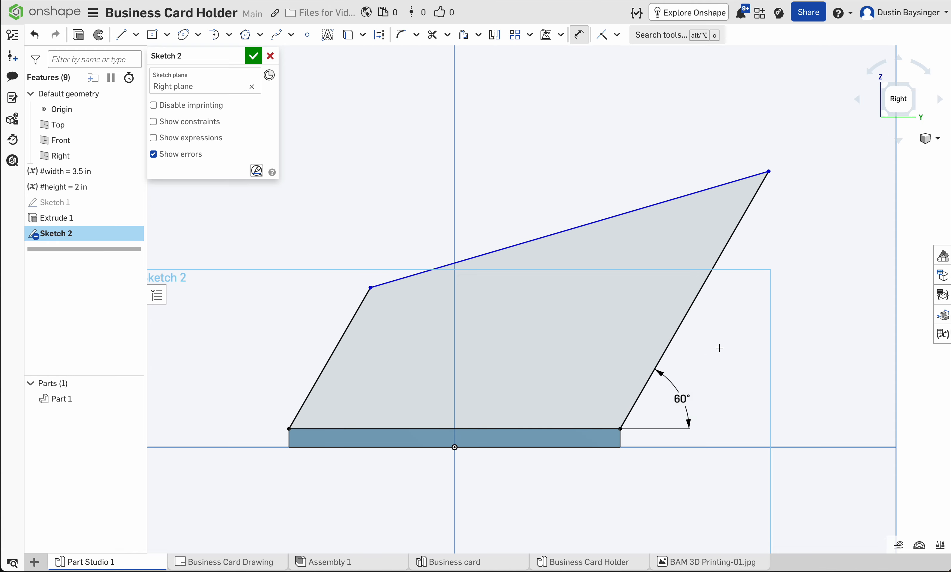
Step: Dimension the longer slanted line's length as 2 in
click(692, 309)
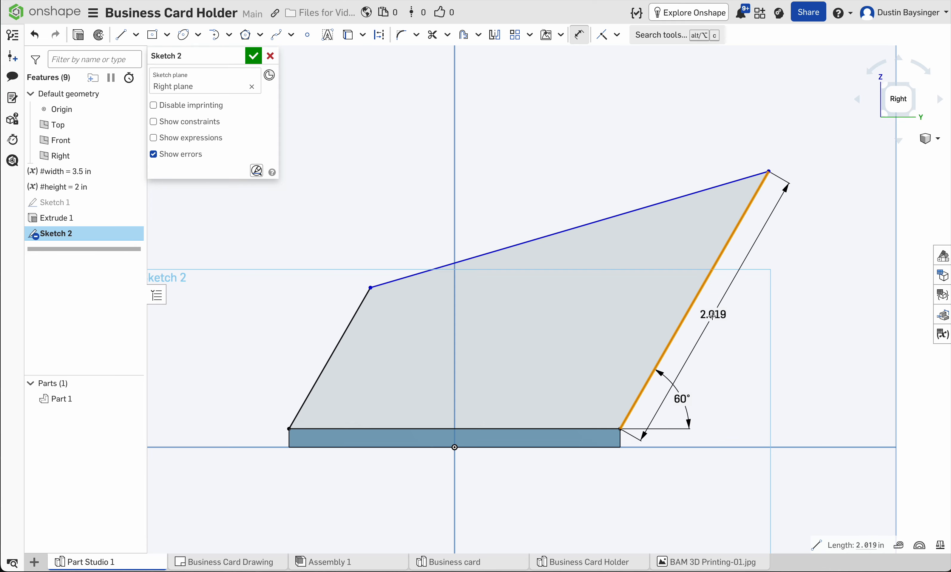
click(732, 335)
text(2)
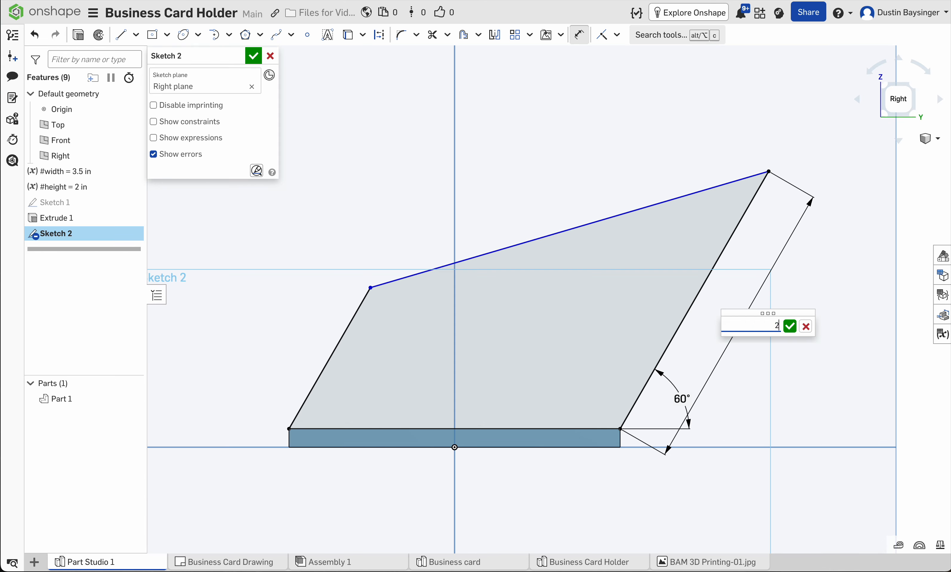
key(Return)
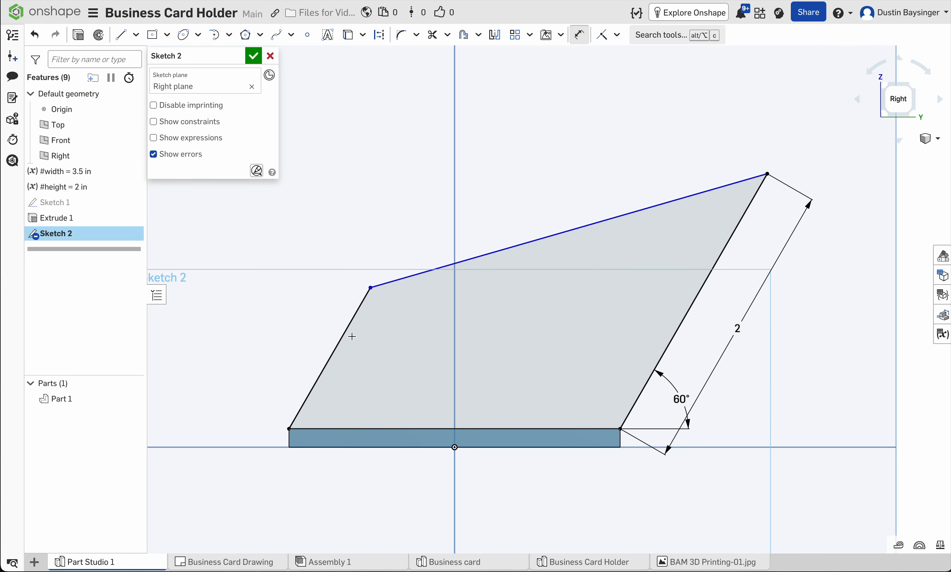
Step: Dimension the shorter slanted line's length as 1 in
click(342, 339)
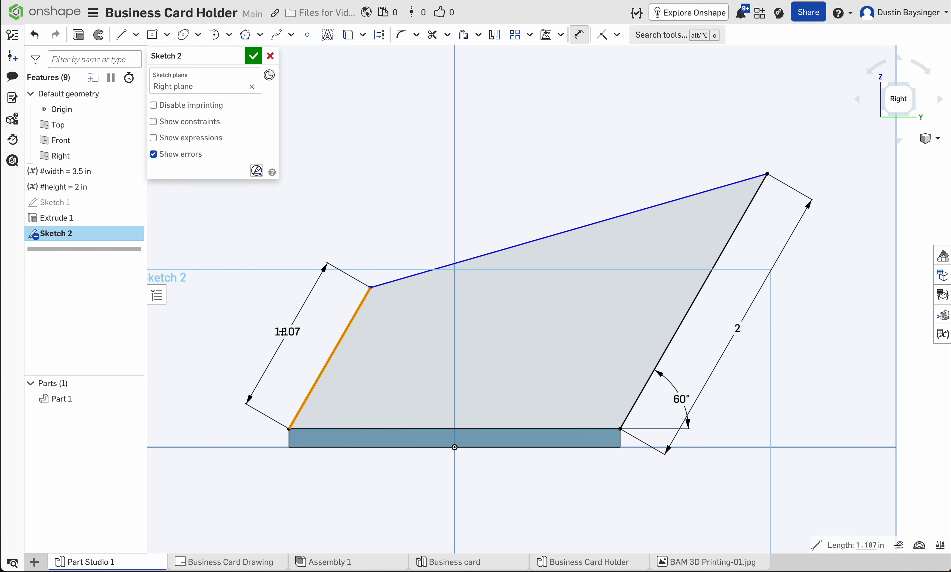
click(259, 299)
text(1)
key(Return)
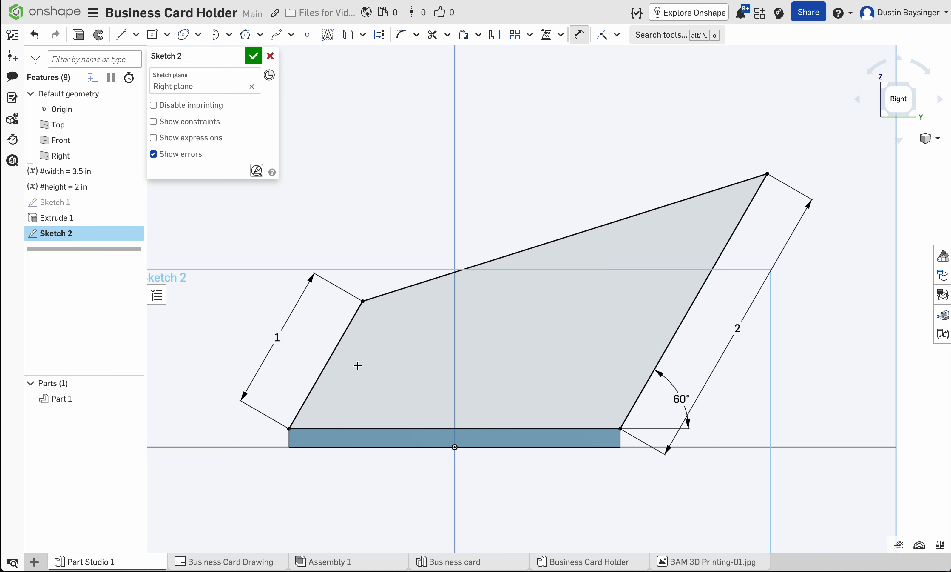
Step: Set the longer slanted line's length dimension to the variable #height
double_click(738, 330)
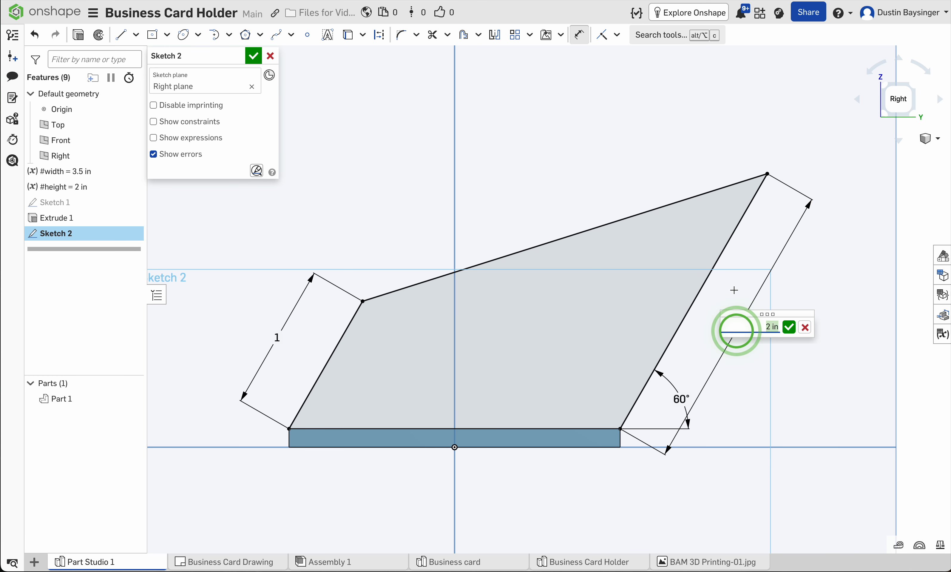
text(#)
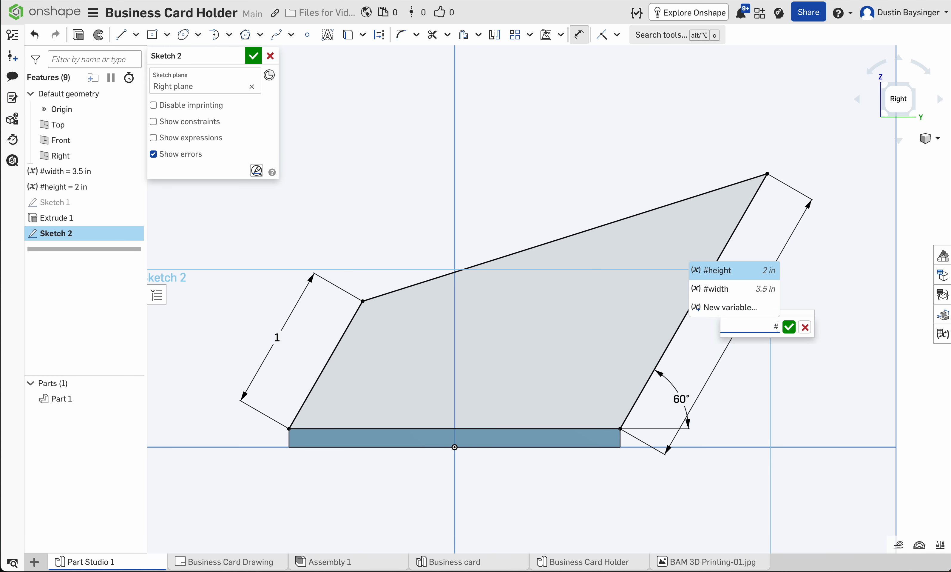
key(Return)
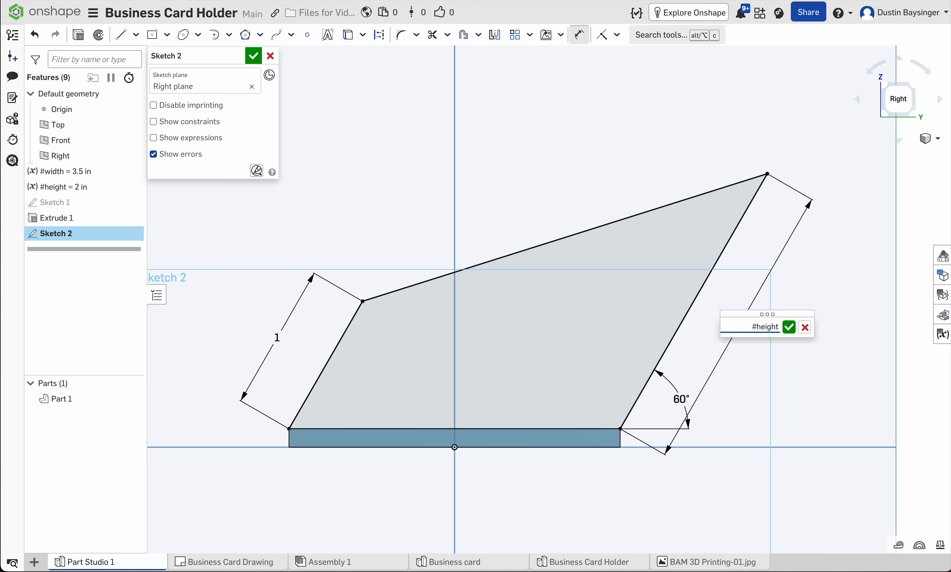
key(Return)
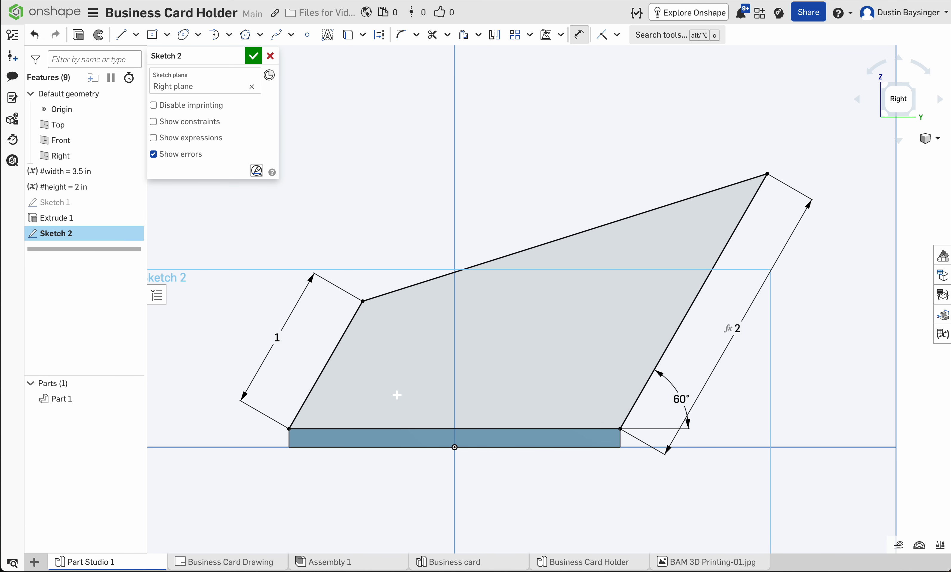
Step: Set the shorter slanted line's length dimension to #height/2 and finish the side profile sketch
double_click(276, 336)
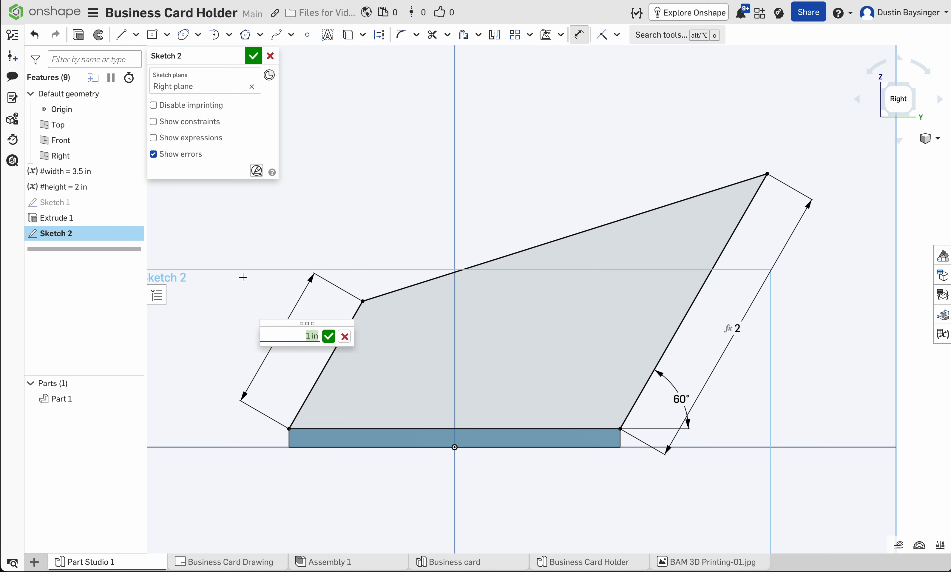
text(3)
key(BackSpace)
text(#)
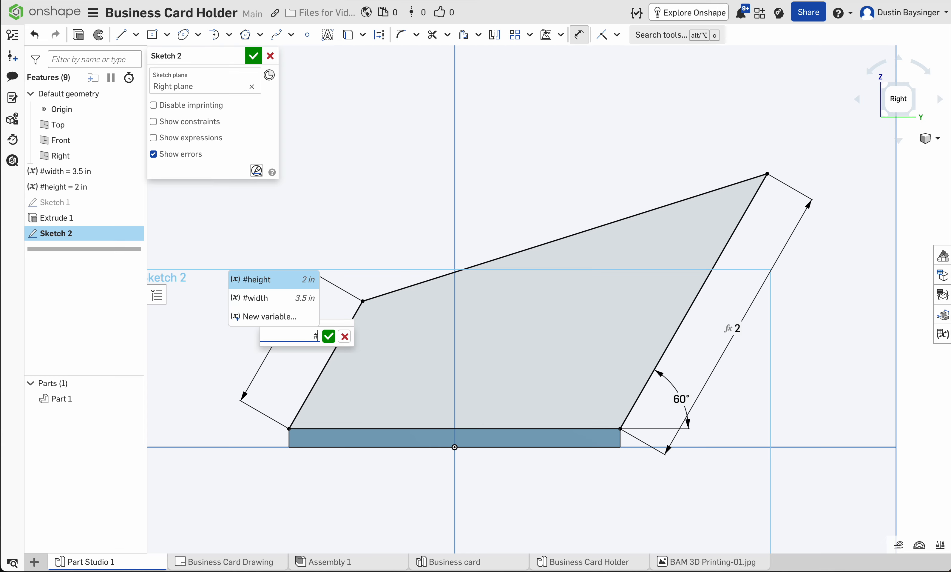
key(Return)
text(/2)
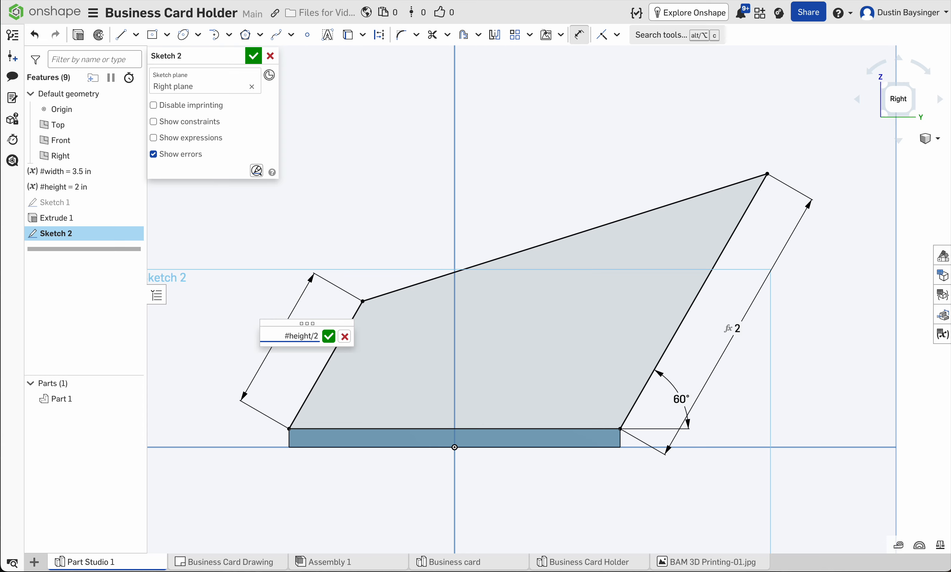
key(Return)
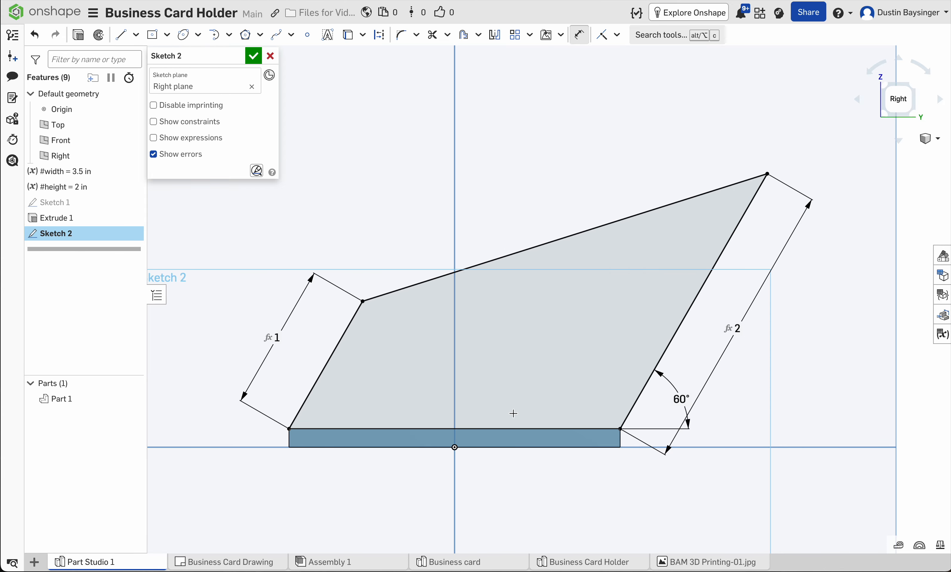
click(255, 59)
Step: Start a symmetric Extrude of the slanted side profile, added to the base plate
right_drag(451, 314, 489, 341)
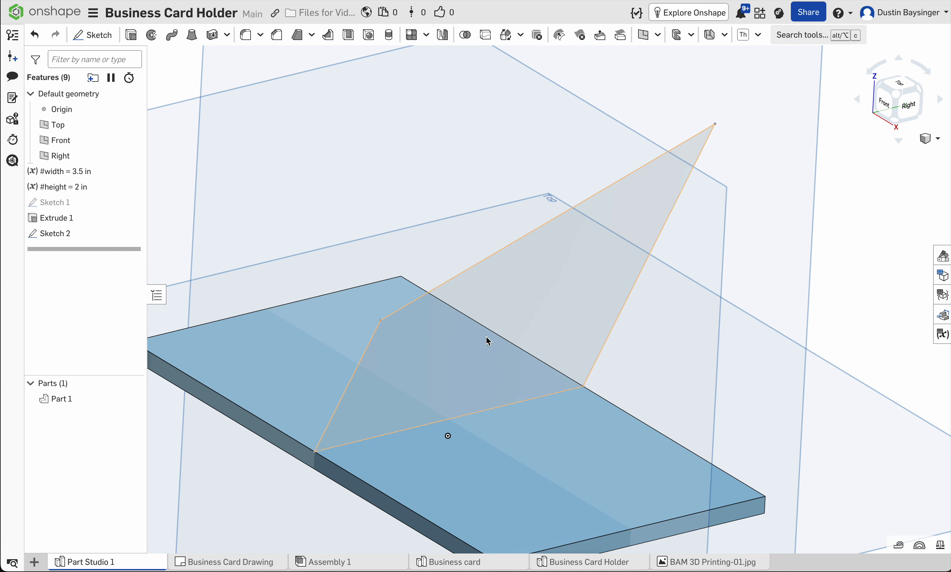
click(501, 291)
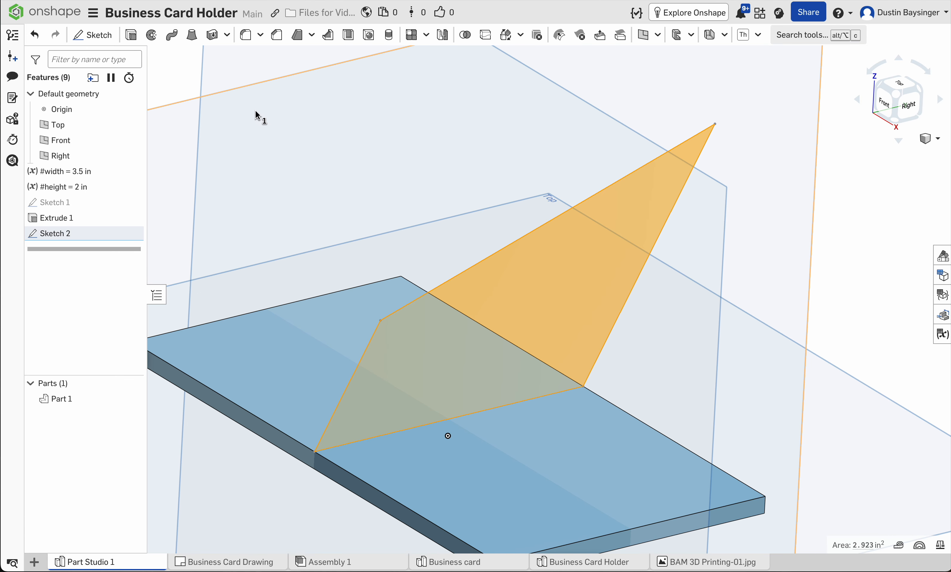
click(131, 35)
scroll(384, 214, up, 2)
right_drag(384, 214, 420, 220)
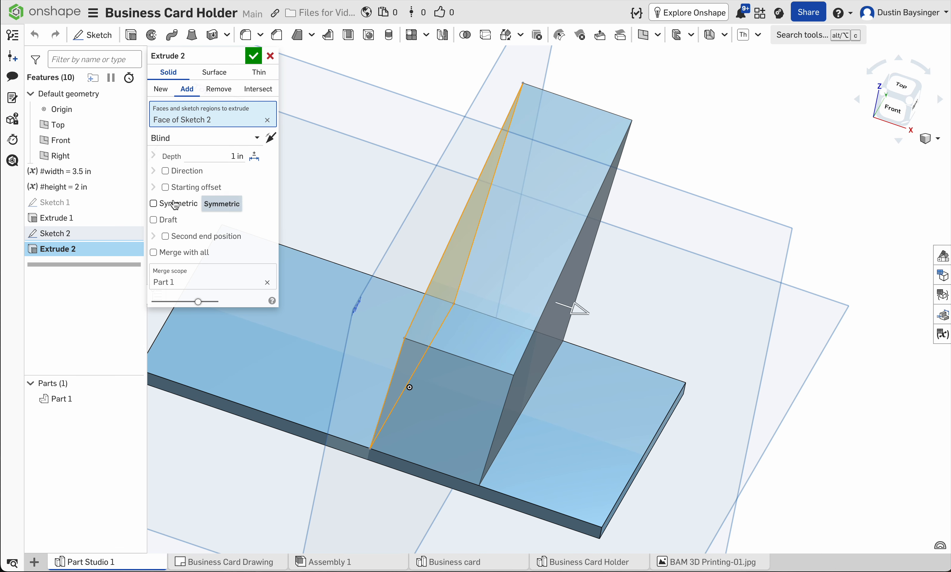
click(164, 205)
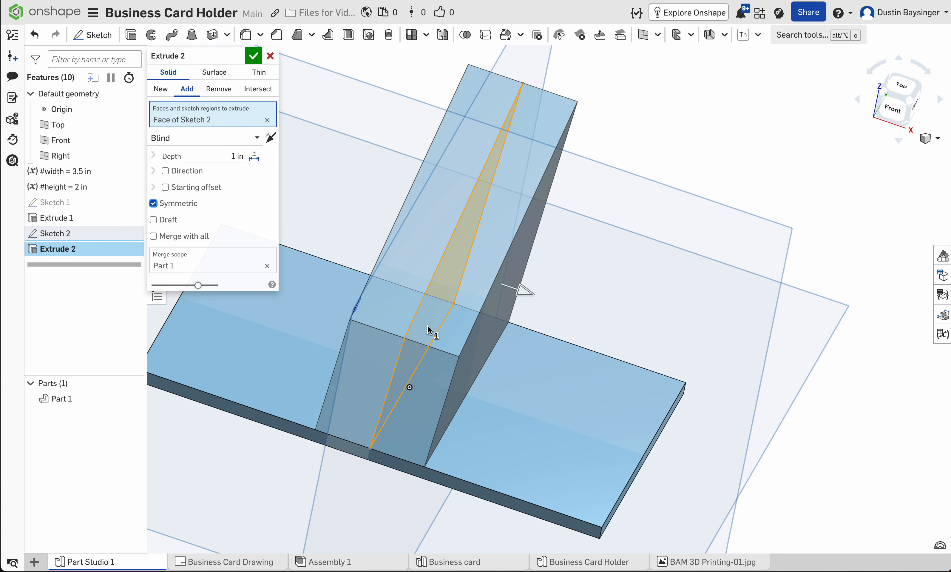
right_drag(378, 308, 408, 296)
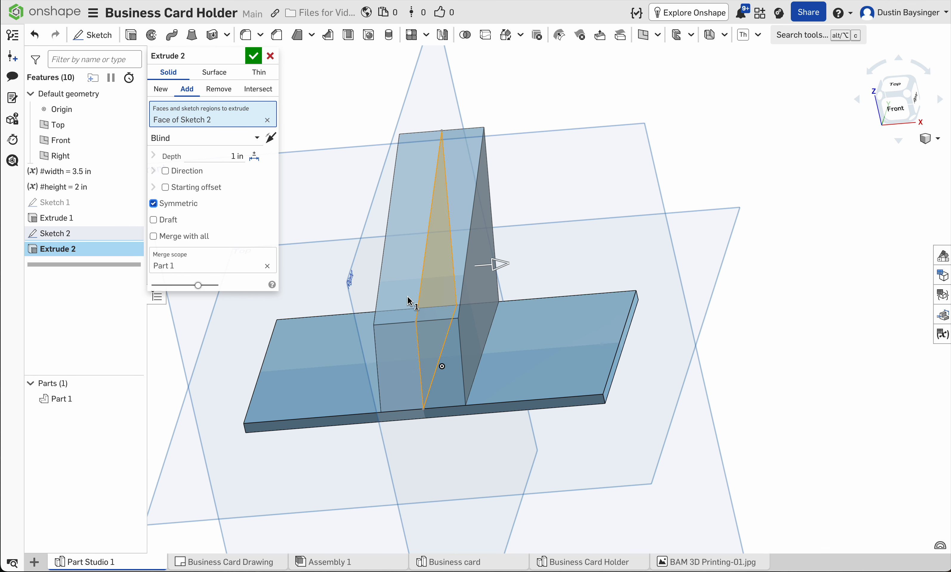
Step: Set the symmetric extrusion's depth to #width+.25in+.0625in and complete the extrude
click(230, 155)
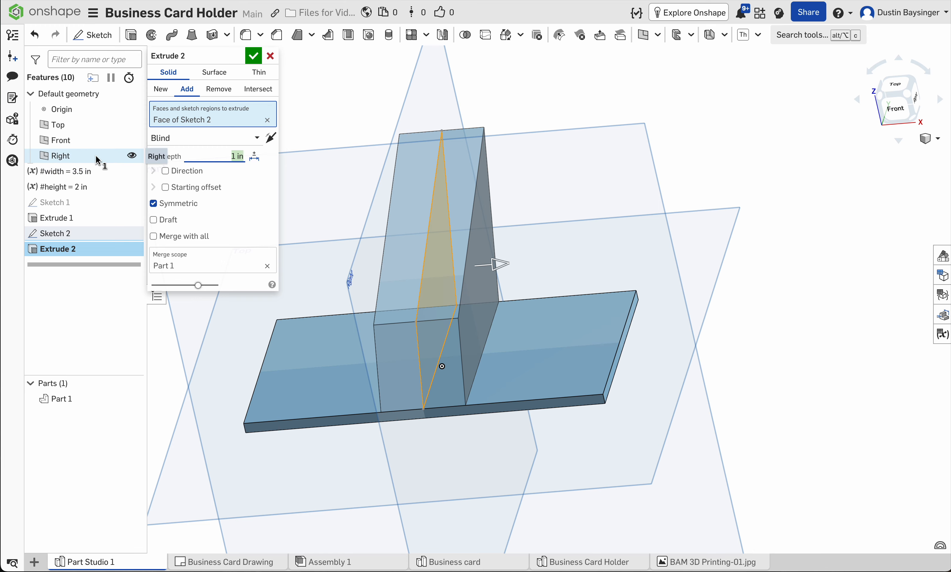
text(#)
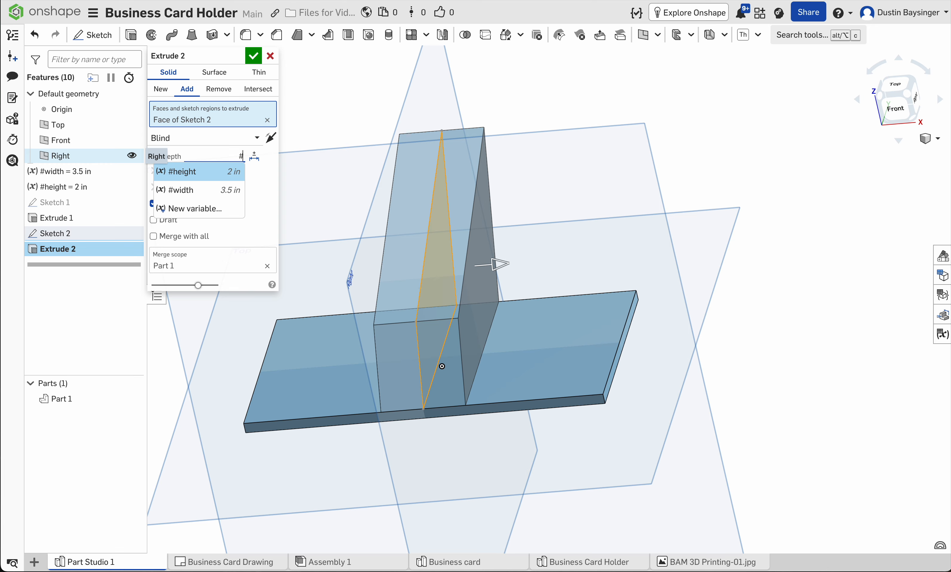
key(Down)
key(Return)
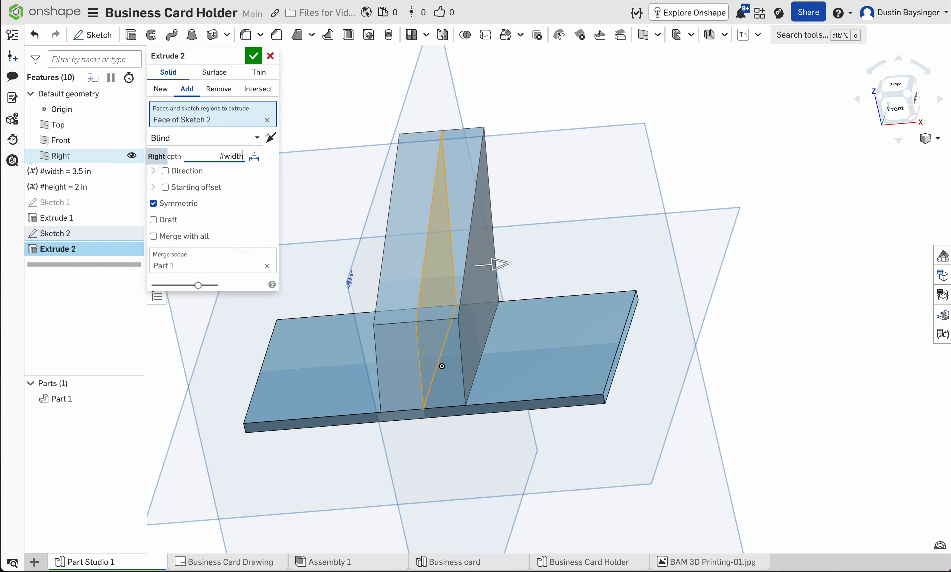
text(+.25)
text(in)
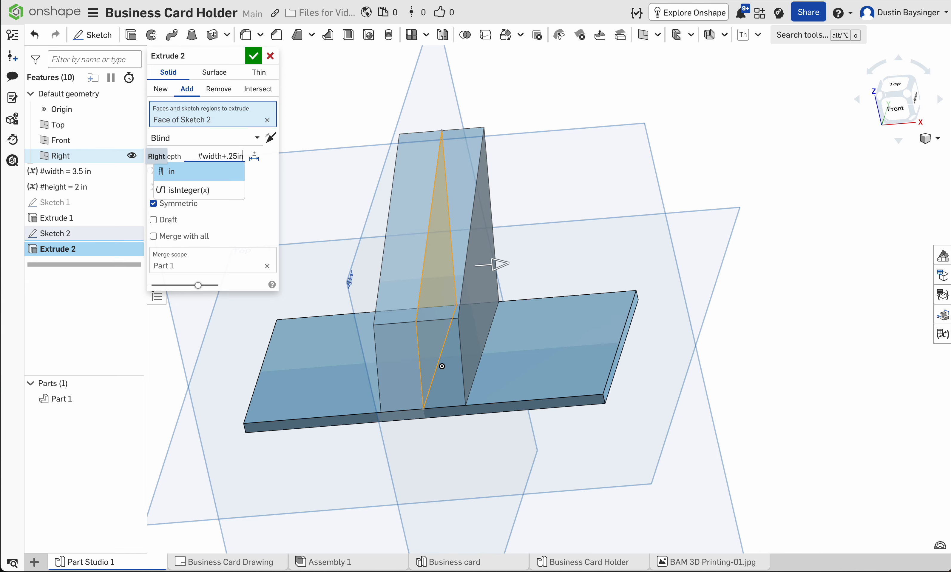
text(+)
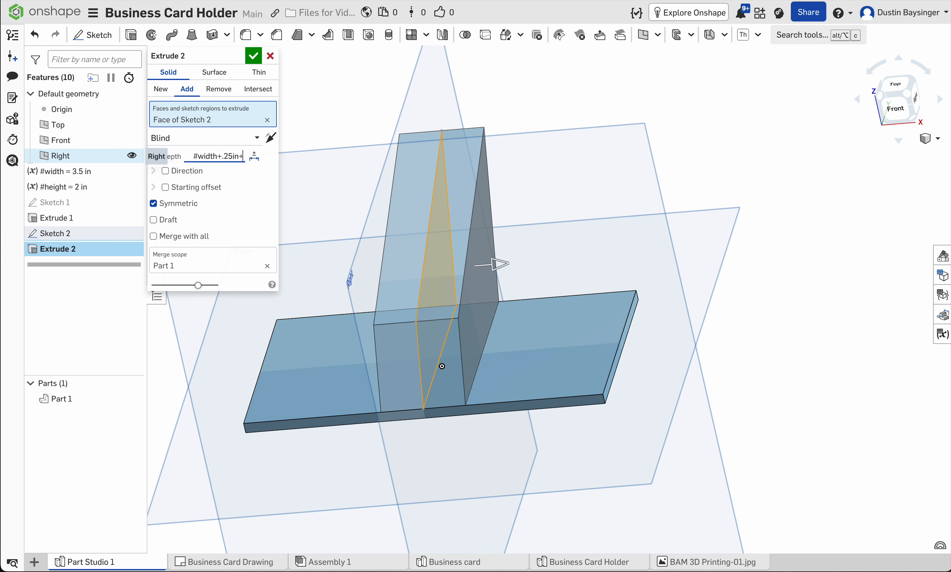
text(625in)
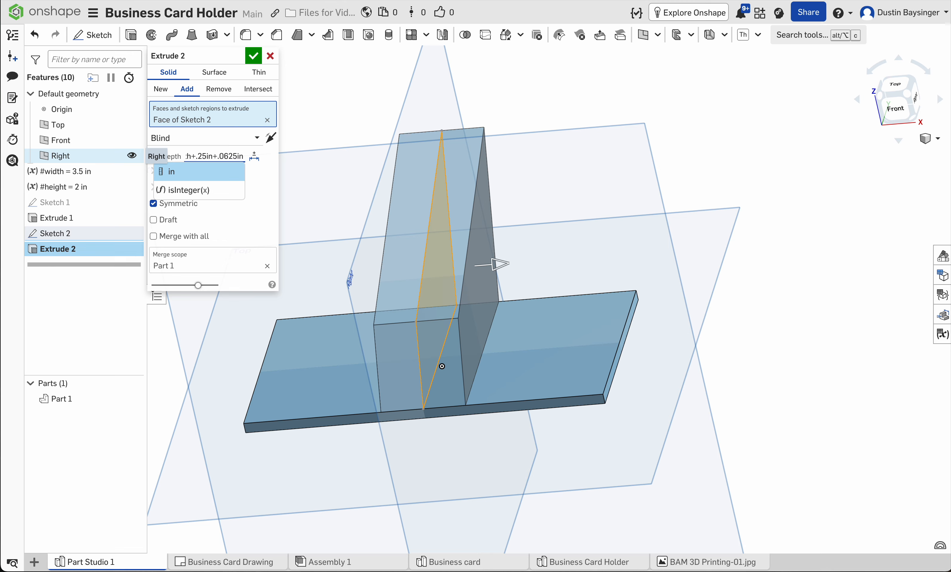
key(Return)
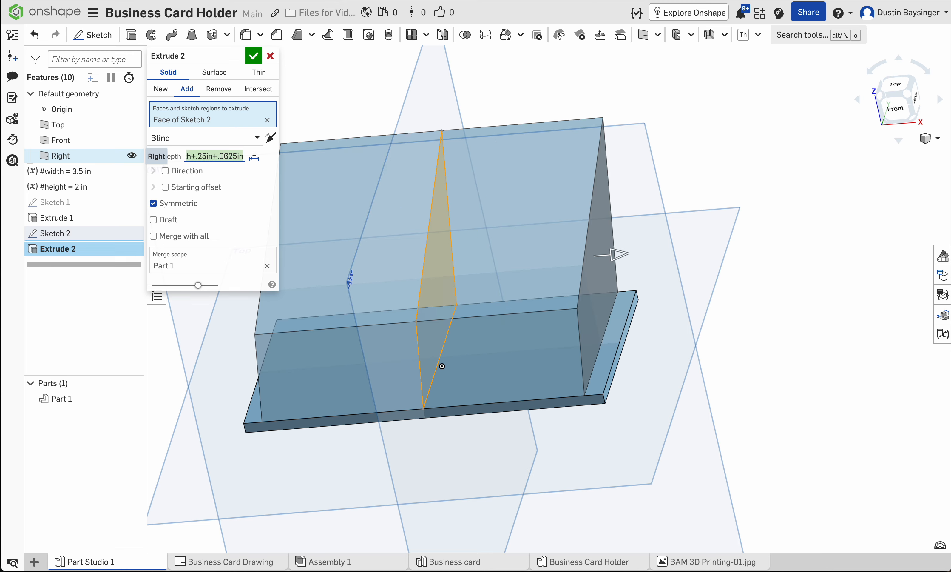
click(254, 58)
Step: Shell the holder body by removing its sloping top face, with a wall thickness of 0.125 in
right_drag(318, 234, 455, 285)
right_drag(475, 319, 478, 321)
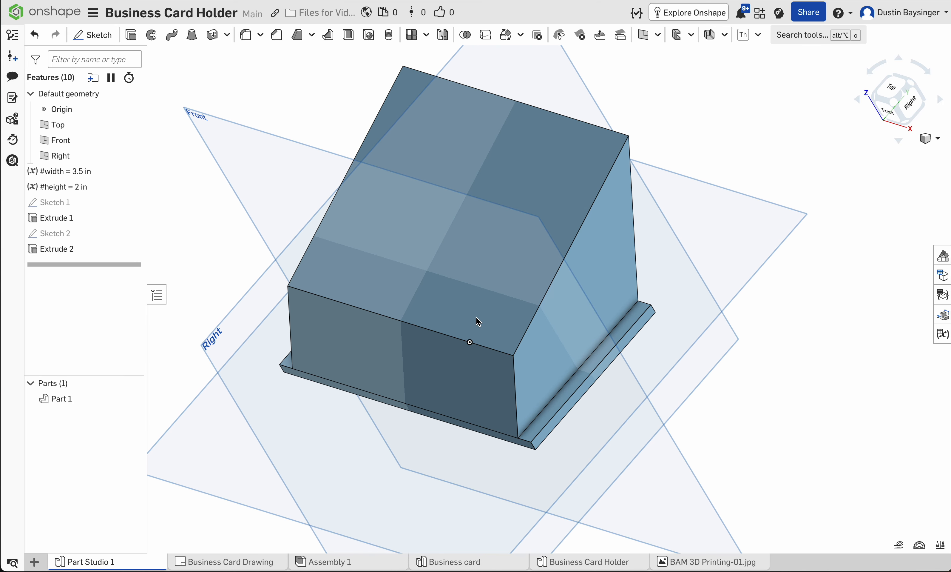
click(349, 38)
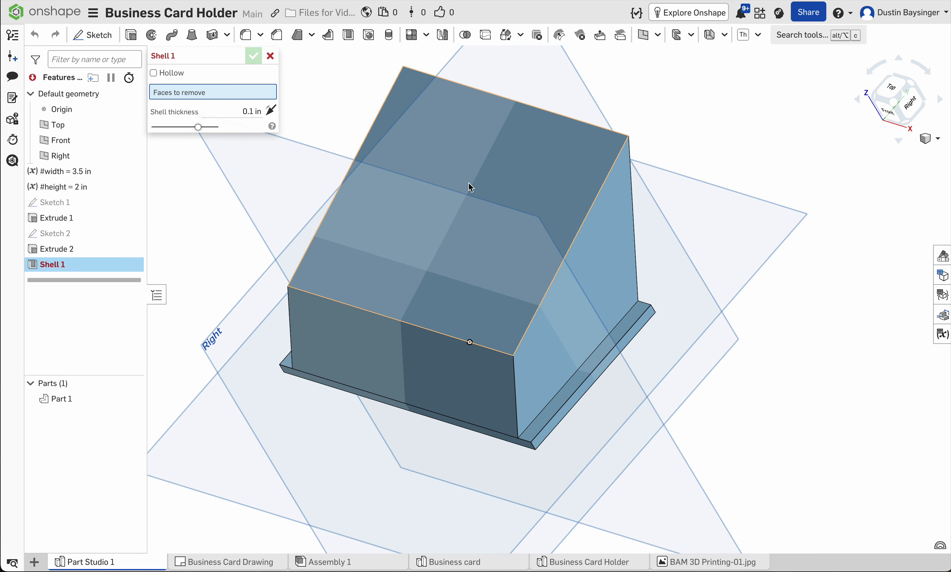
click(469, 193)
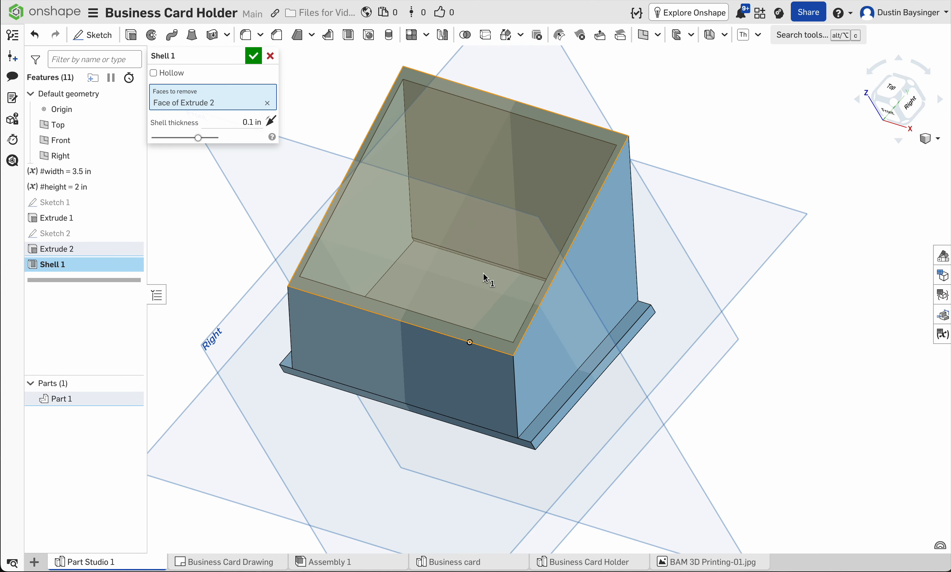
right_drag(663, 384, 569, 346)
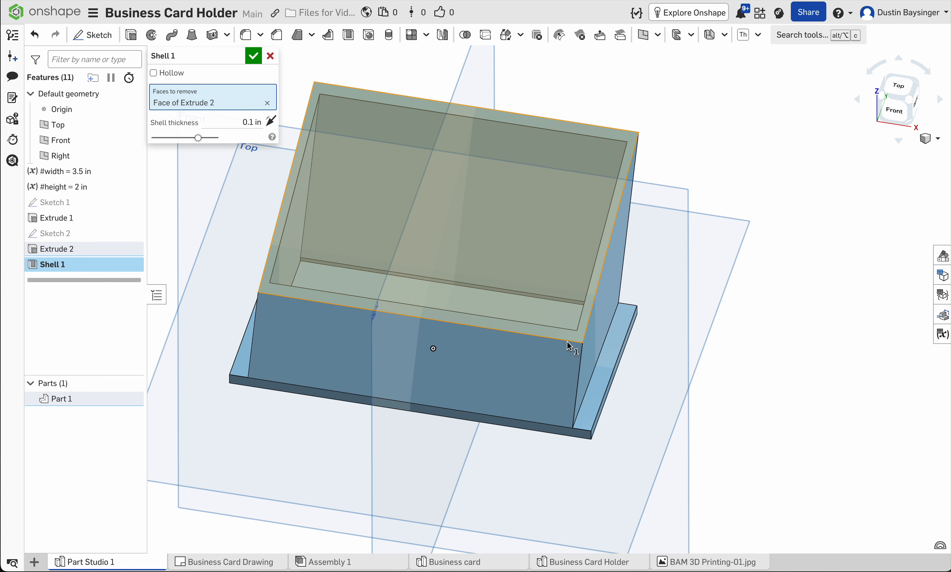
click(244, 122)
key(BackSpace)
text(.125)
key(Return)
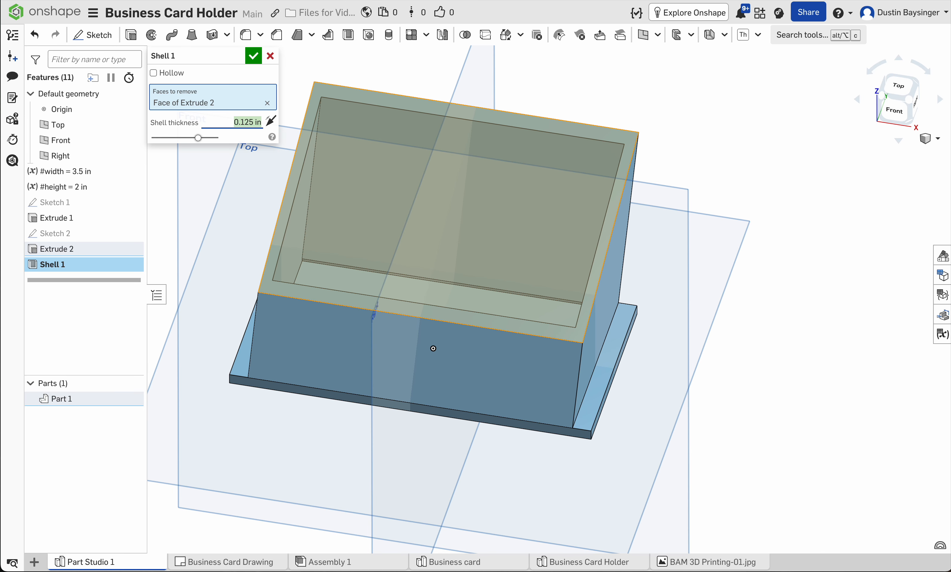
right_drag(640, 448, 676, 428)
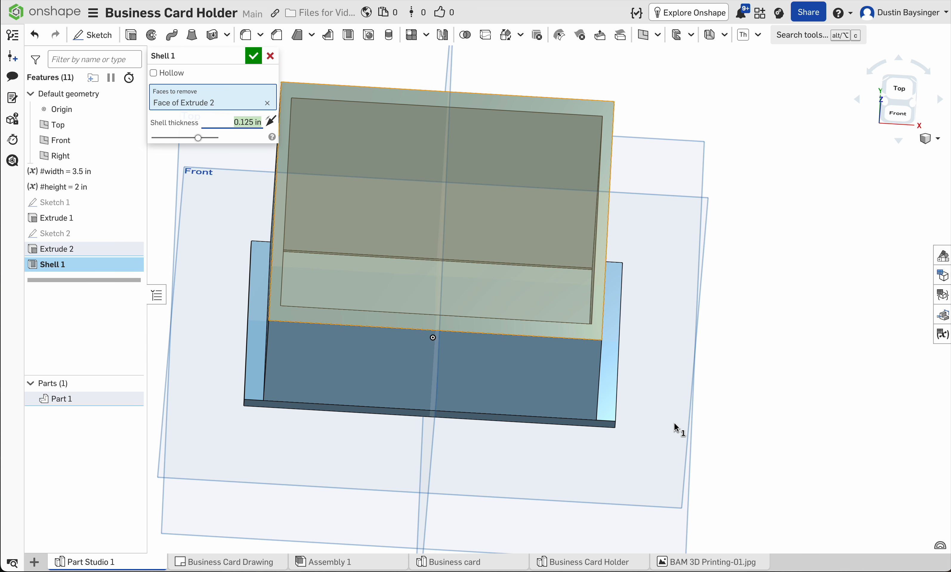
click(255, 57)
Step: Create a new sketch on the base plate's narrow front face and view it straight on
mouse_move(699, 498)
right_down()
mouse_move(725, 468)
mouse_move(699, 478)
right_up()
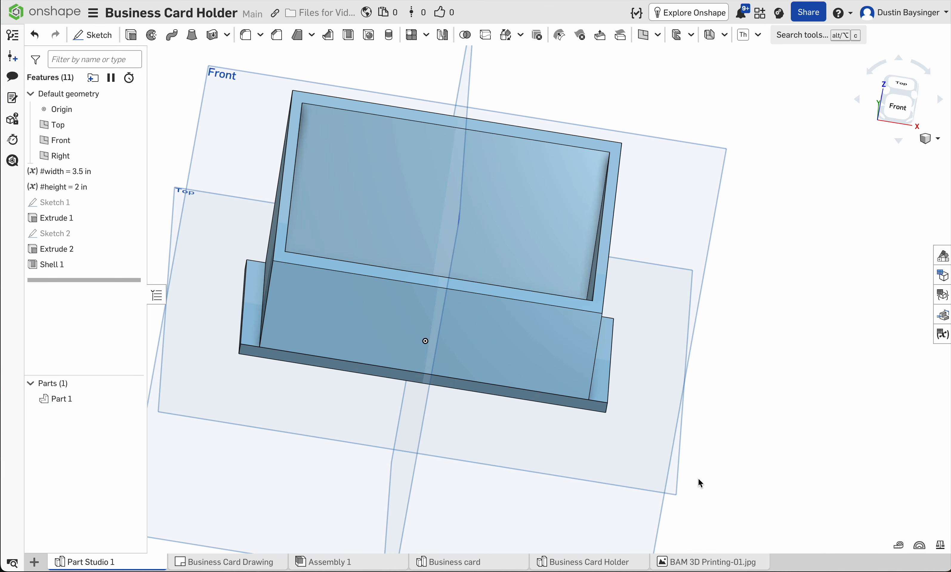
right_drag(537, 456, 608, 454)
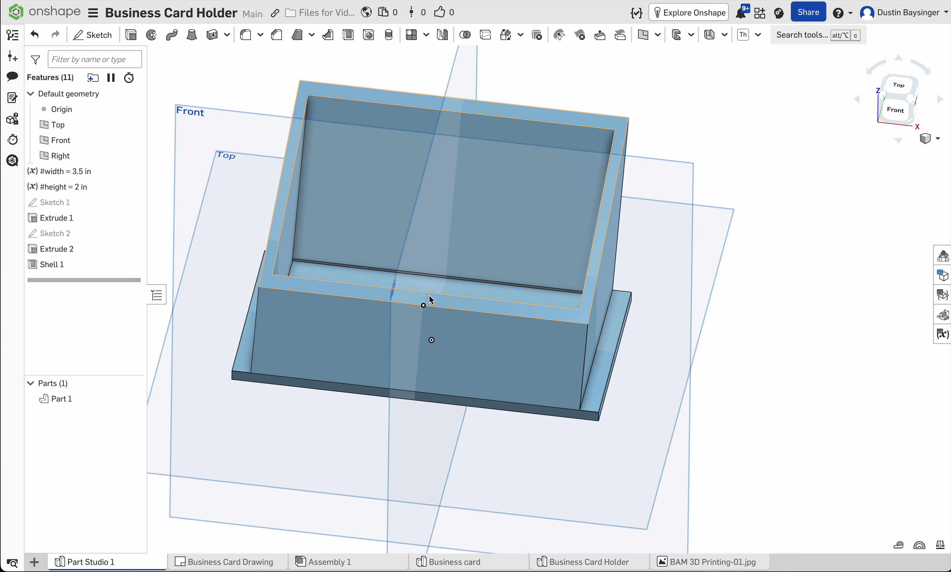
right_drag(510, 472, 569, 435)
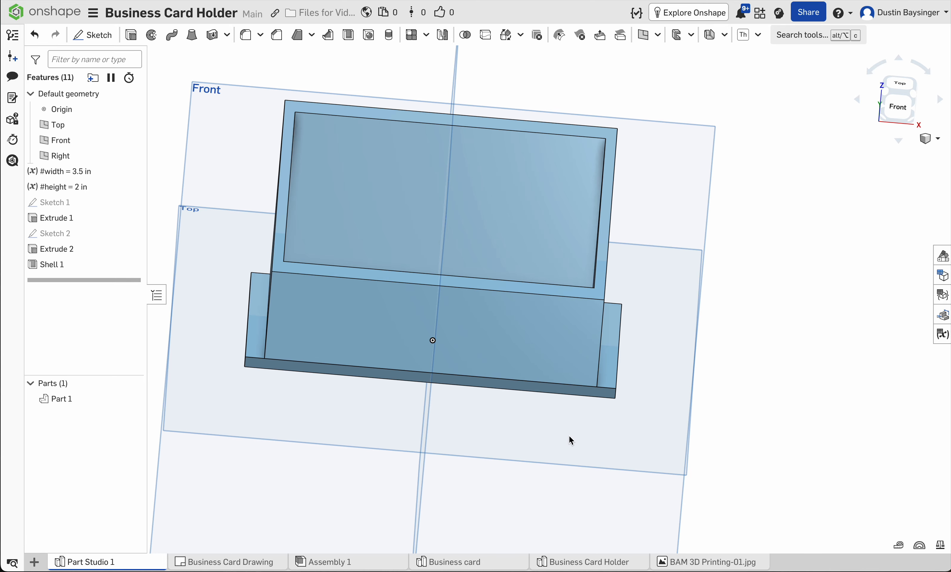
scroll(575, 394, up, 3)
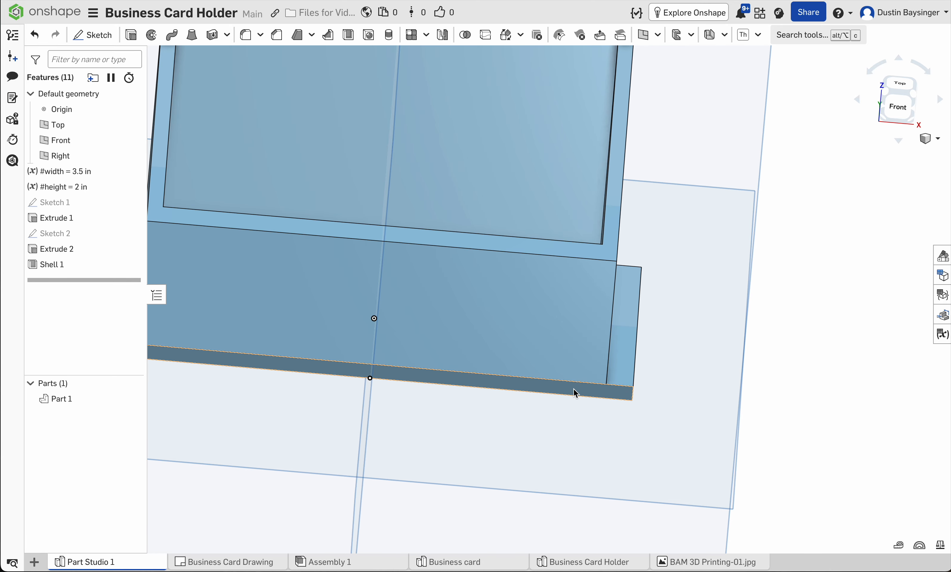
click(575, 388)
scroll(568, 414, down, 5)
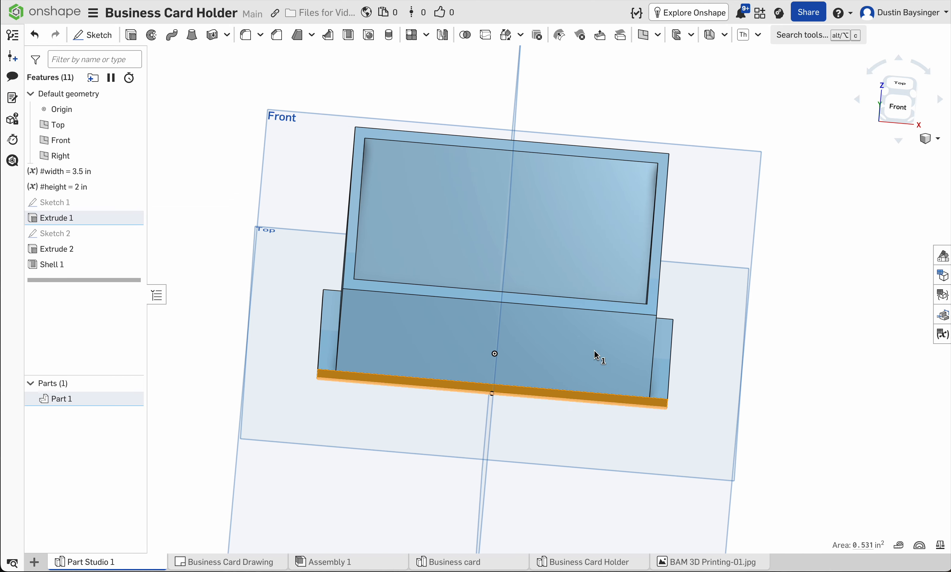
click(93, 35)
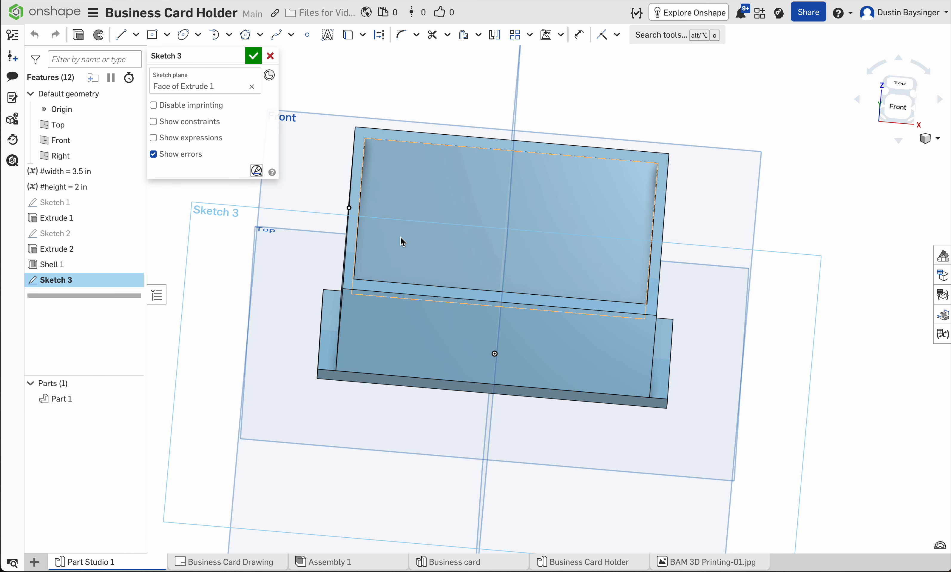
right_click(229, 276)
click(271, 373)
scroll(592, 299, up, 5)
mouse_move(598, 299)
middle_down()
mouse_move(598, 381)
mouse_move(620, 432)
middle_up()
scroll(620, 432, down, 1)
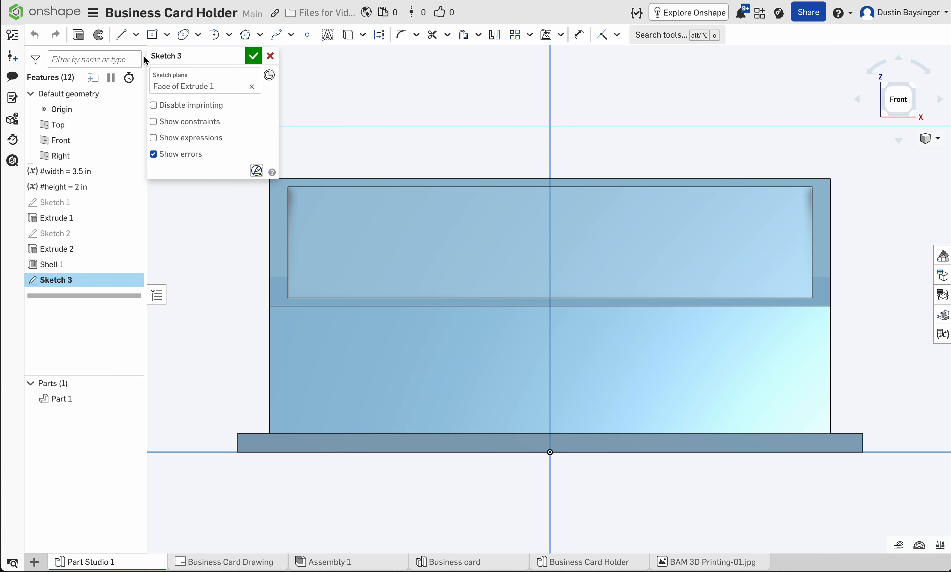
Step: Draw a corner rectangle about 3.22 in by 1.17 in, starting on the base plate's upper edge, across the holder's front
click(165, 36)
click(167, 56)
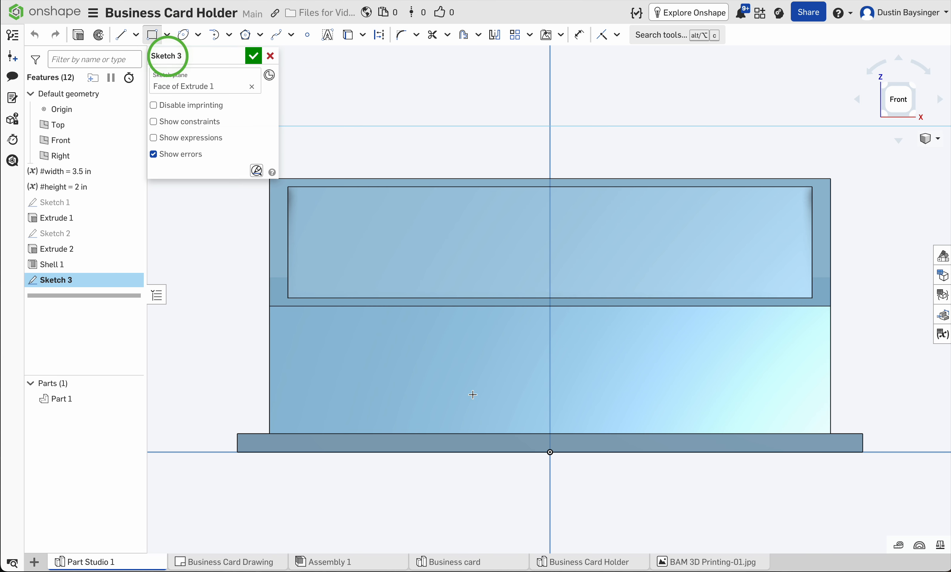
click(313, 432)
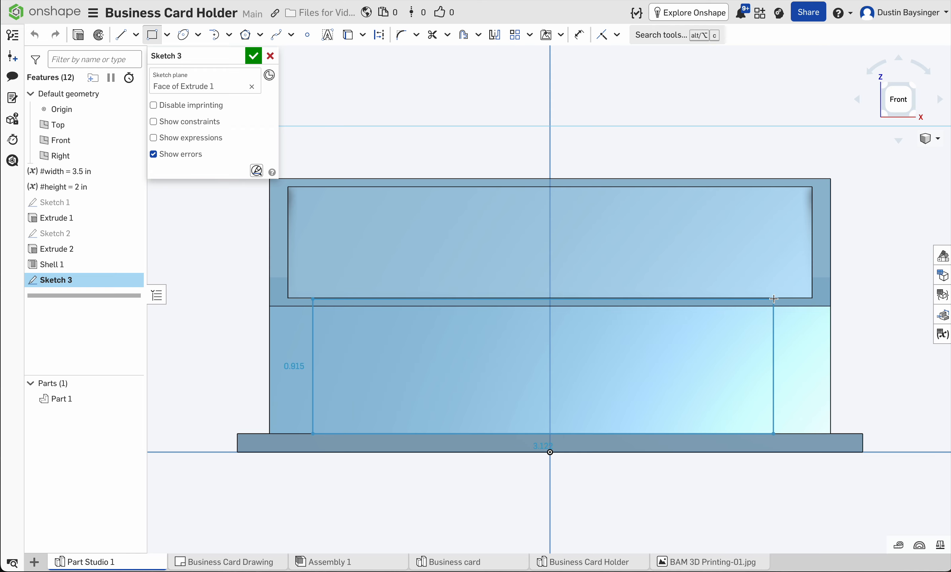
click(776, 270)
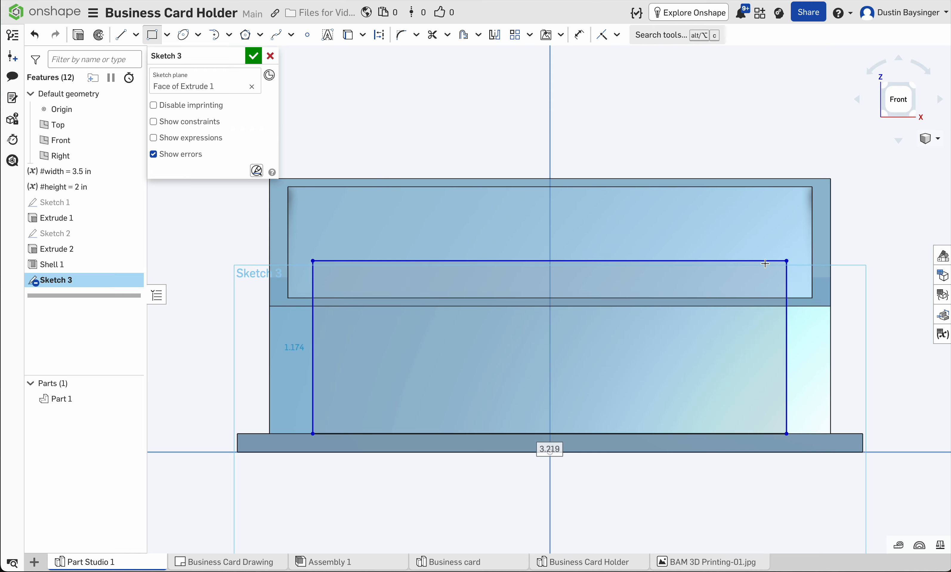
Step: Constrain the rectangle's upper right corner coincident with the lower edge of the shelled opening
click(602, 34)
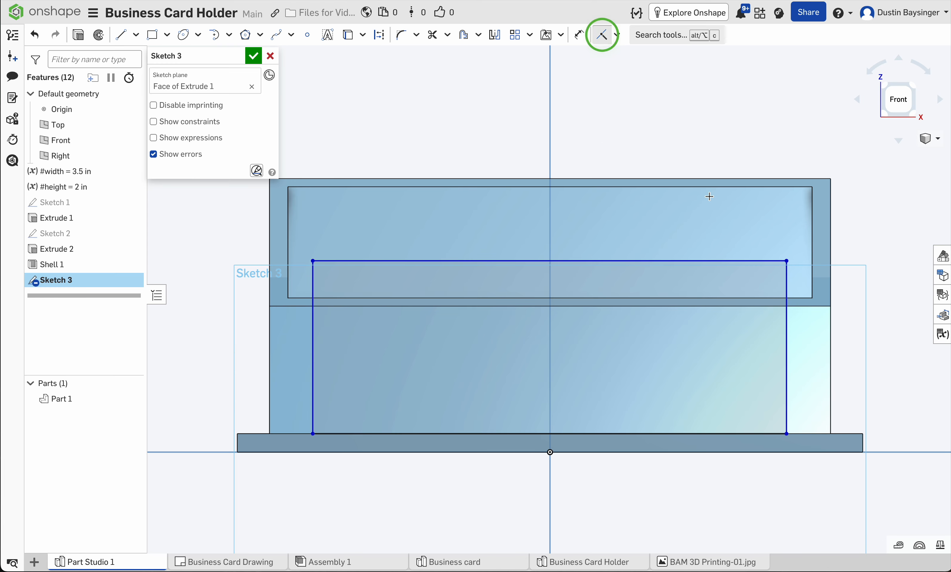
click(787, 261)
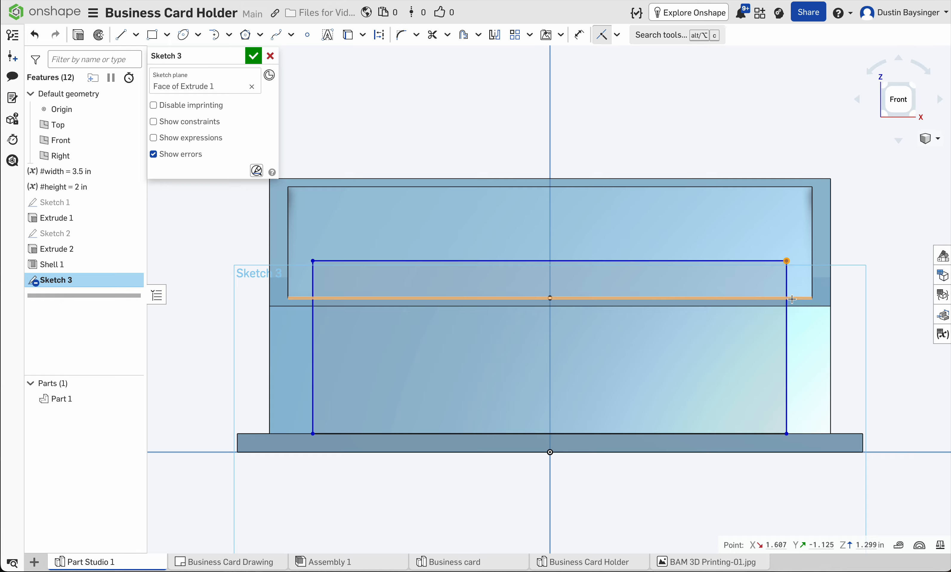
click(791, 298)
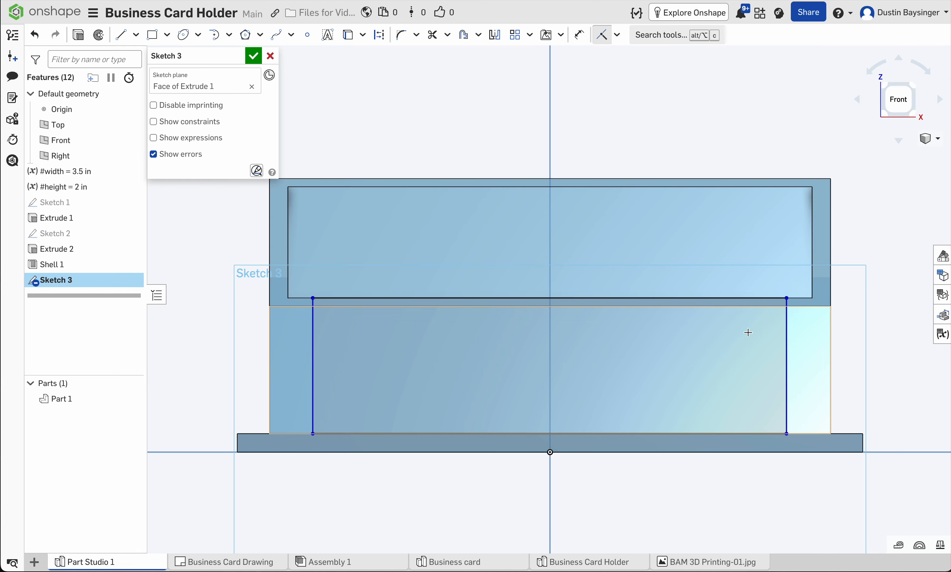
key(Escape)
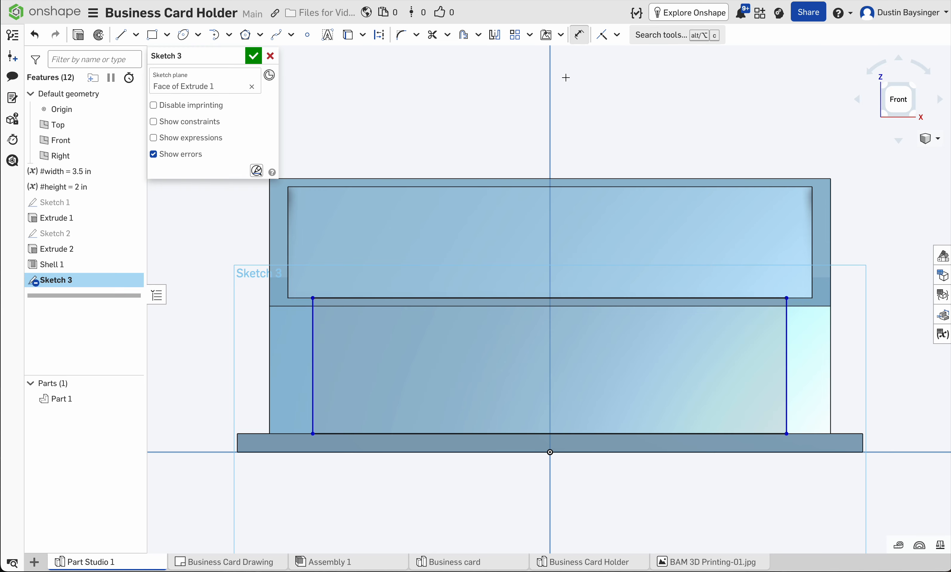
Step: Dimension the rectangle's right side 0.125 in from the right inner edge of the shelled opening
click(583, 38)
click(787, 343)
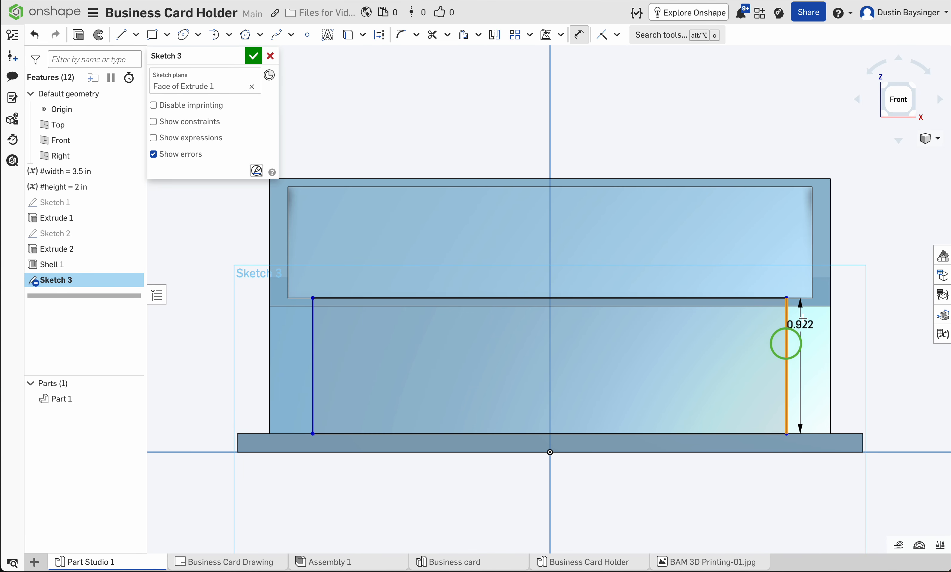
click(813, 279)
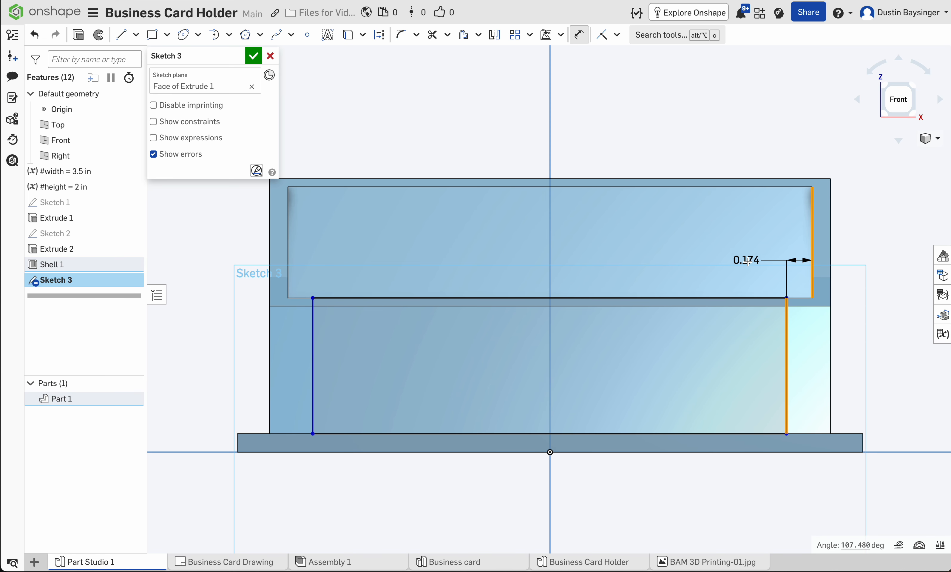
click(749, 262)
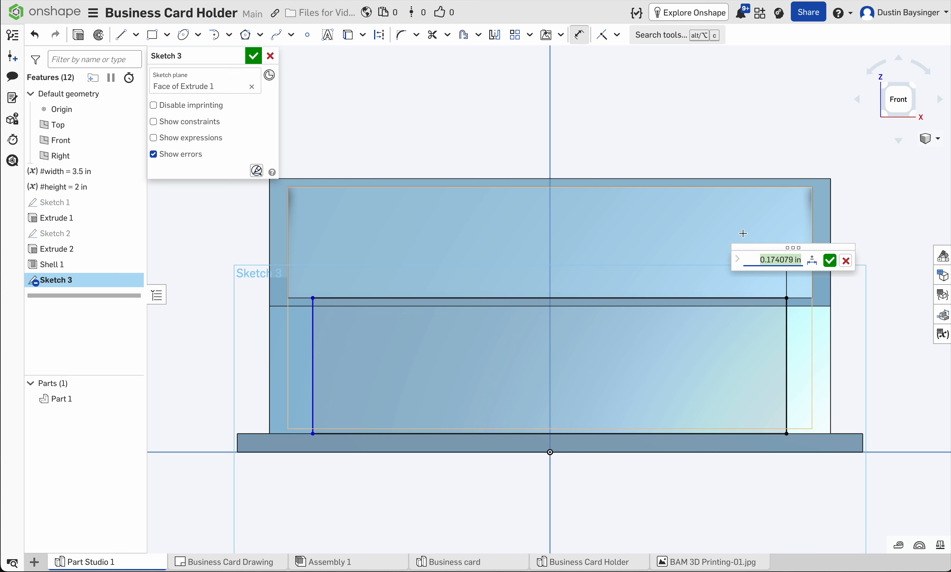
key(BackSpace)
key(Return)
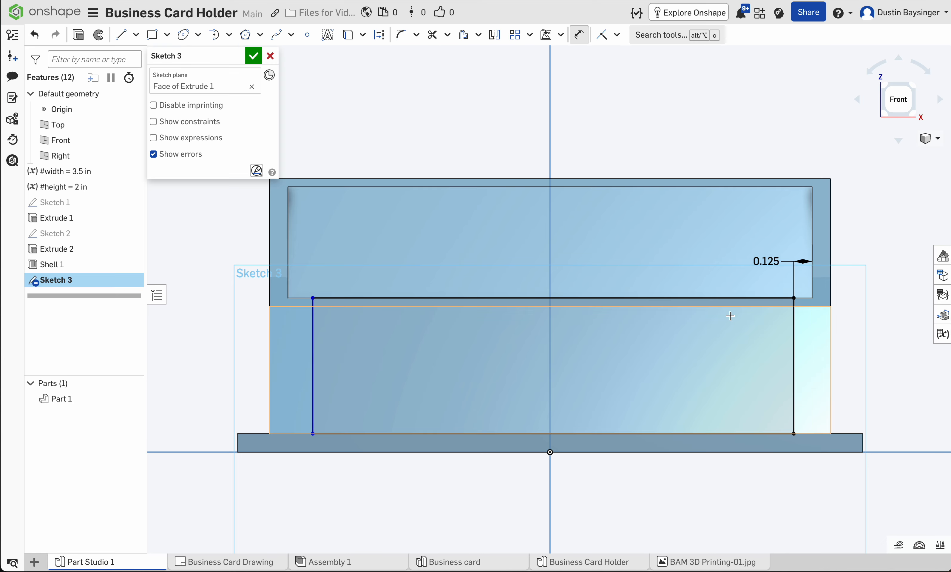
Step: Dimension the rectangle's left side 0.125 in from the left inner edge of the opening and finish the sketch
click(312, 326)
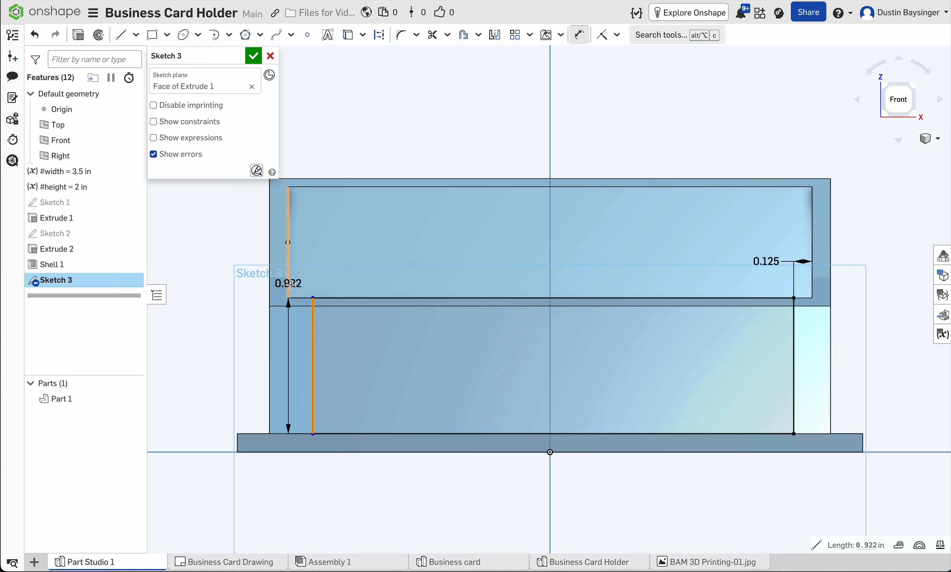
click(290, 280)
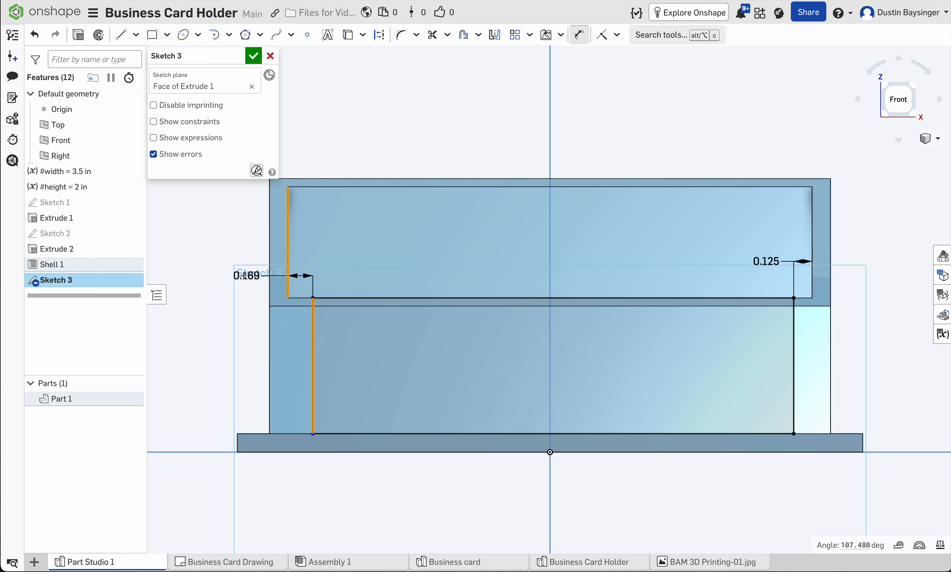
click(231, 287)
key(BackSpace)
text(.12)
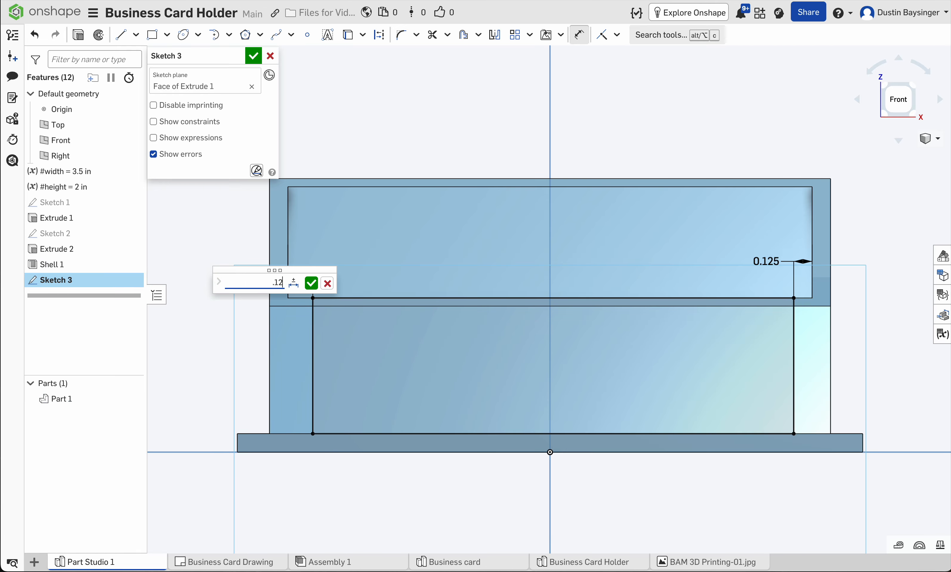
text(5)
key(Return)
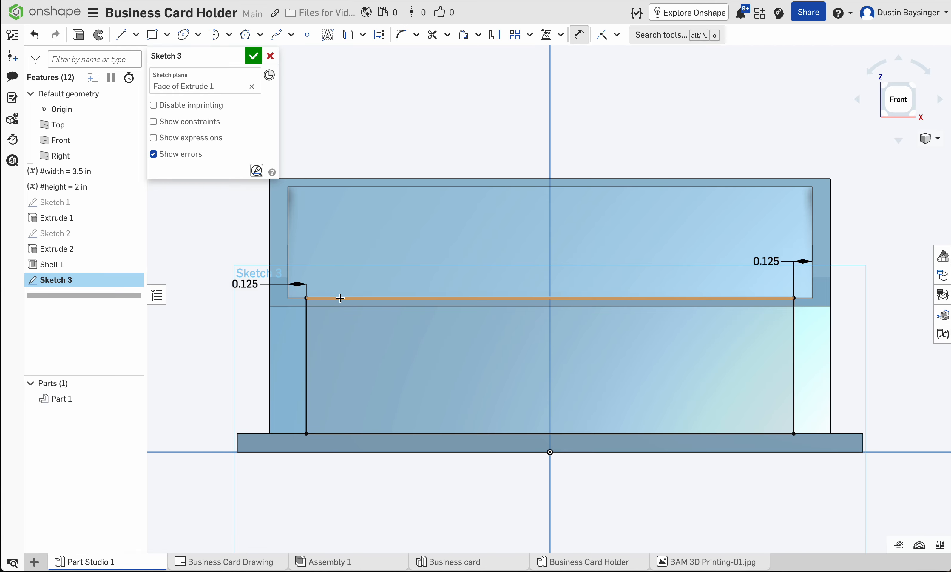
click(254, 57)
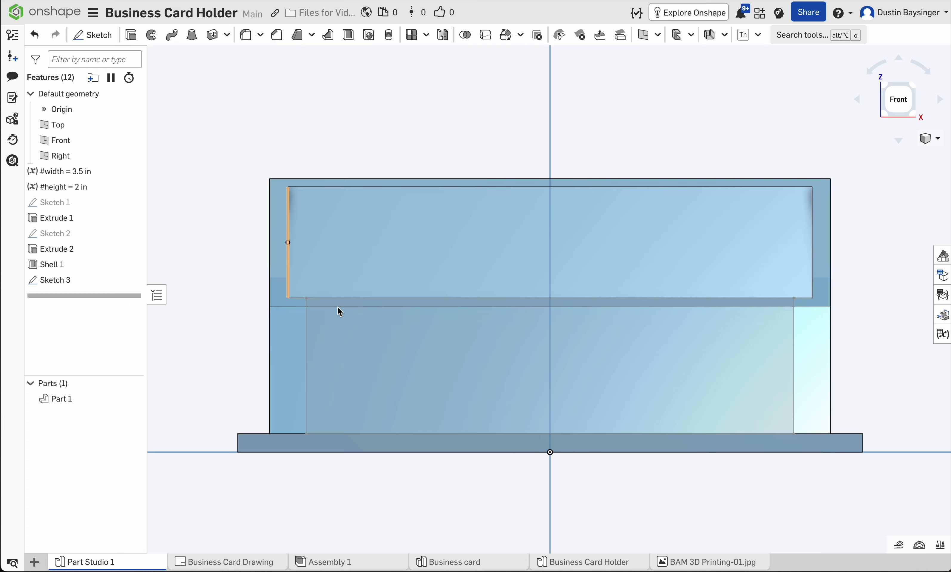
Step: Extrude the rectangle as a 1 in deep blind removal to cut the opening through the holder's front wall
click(427, 354)
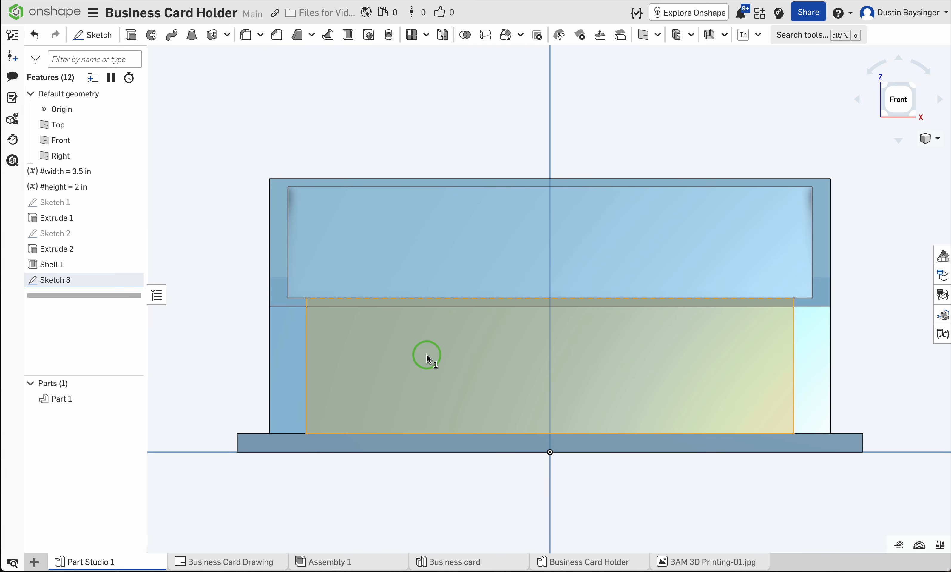
click(131, 39)
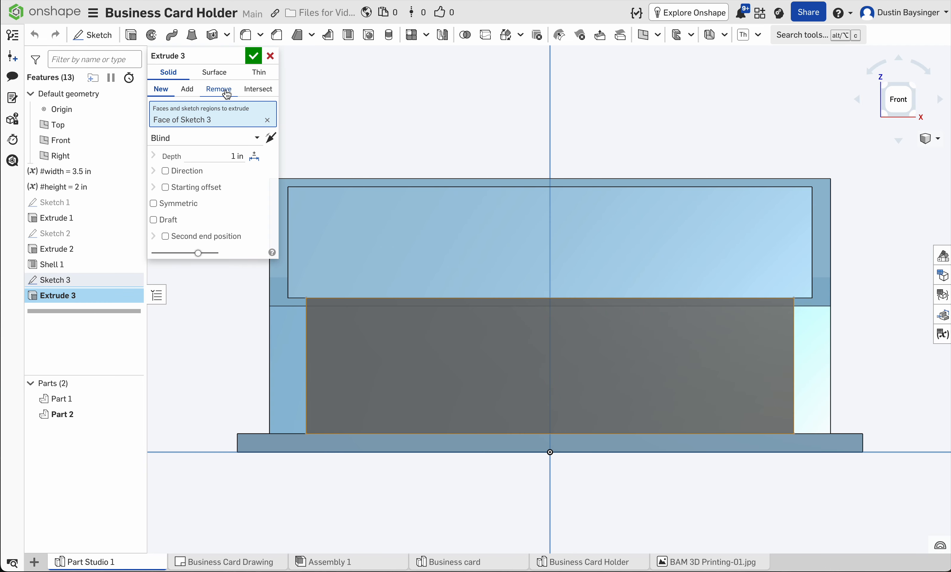
click(218, 89)
right_drag(484, 130, 465, 172)
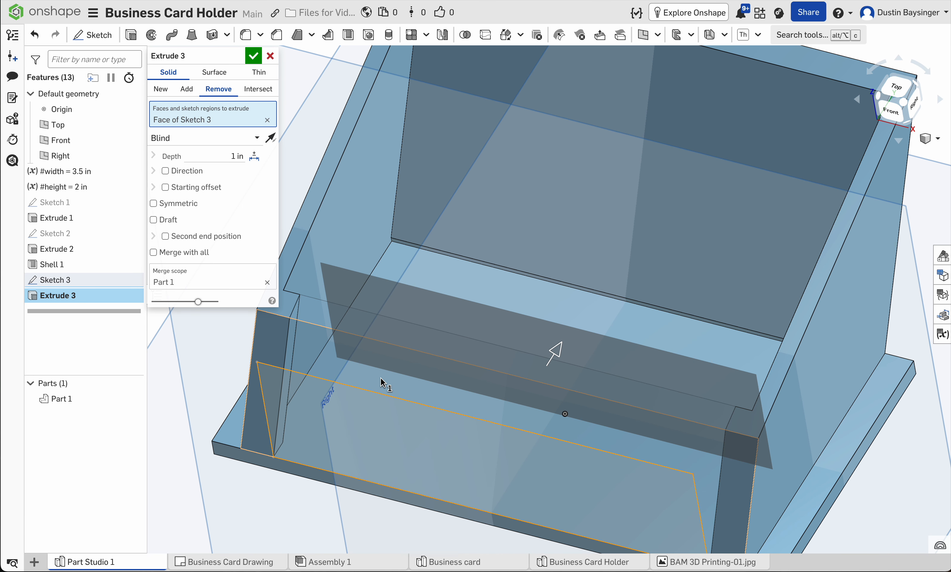
middle_drag(382, 383, 415, 312)
scroll(580, 253, down, 1)
middle_drag(562, 298, 546, 362)
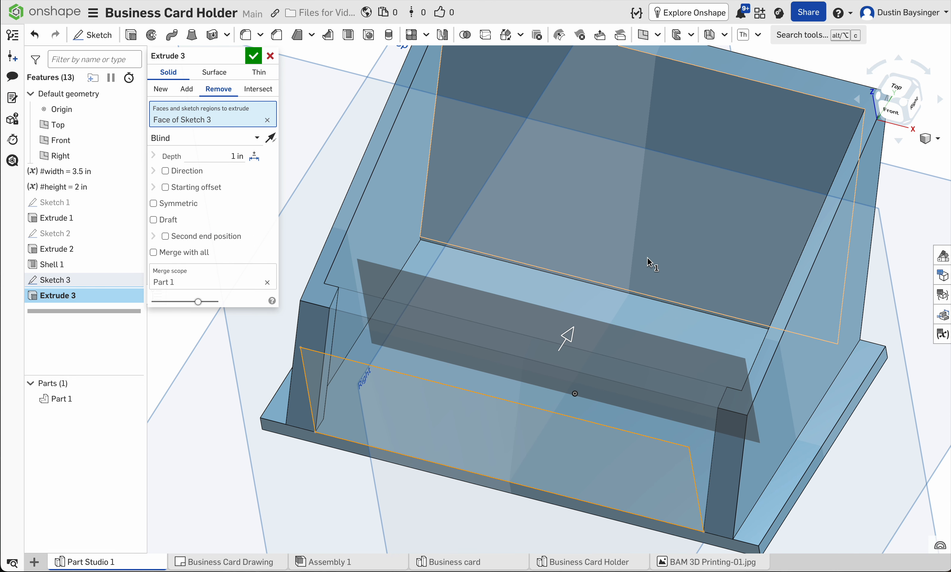
scroll(648, 258, down, 1)
middle_drag(648, 259, 646, 316)
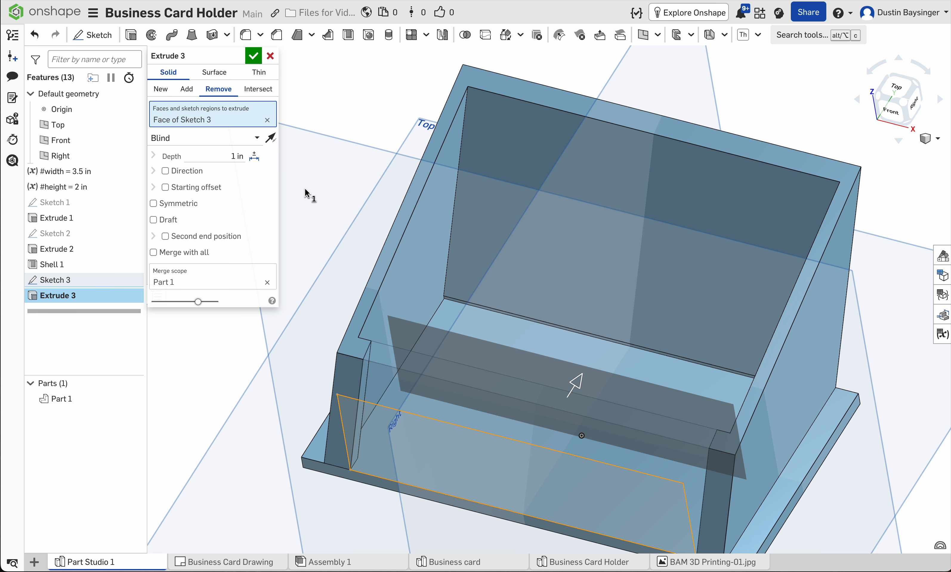
click(256, 58)
right_drag(435, 297, 531, 361)
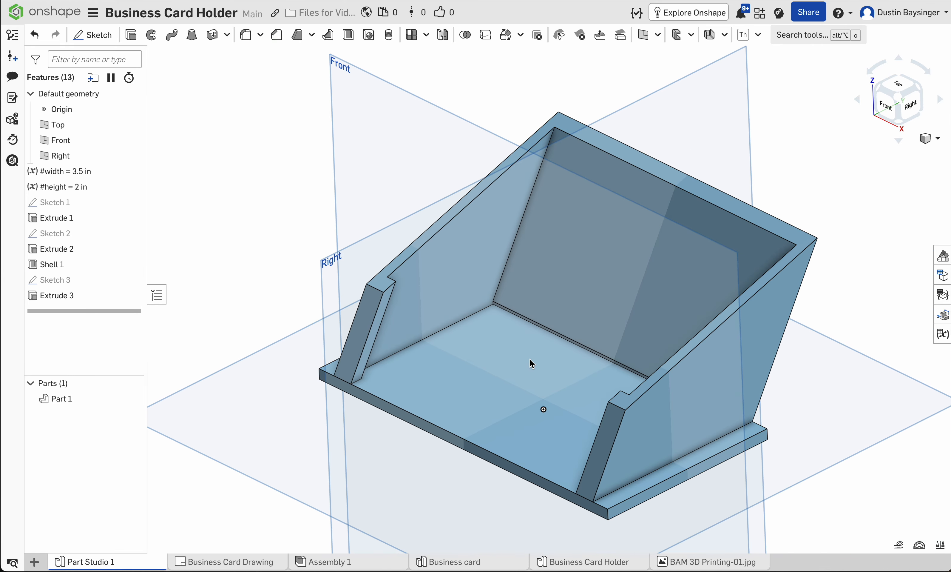
Step: Start a 0.125 in radius Fillet on both outer sloping side edges and the front top edges of both front posts
click(247, 35)
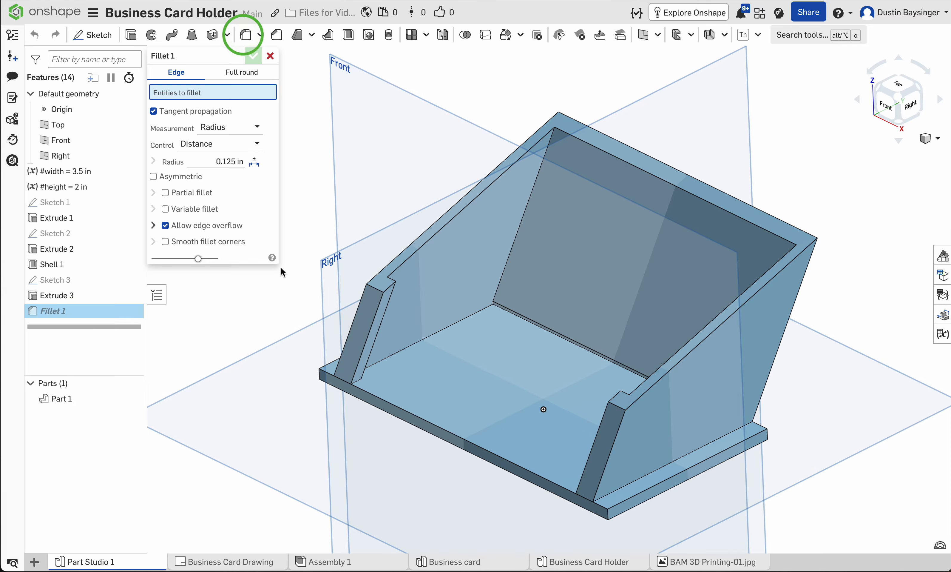
click(390, 263)
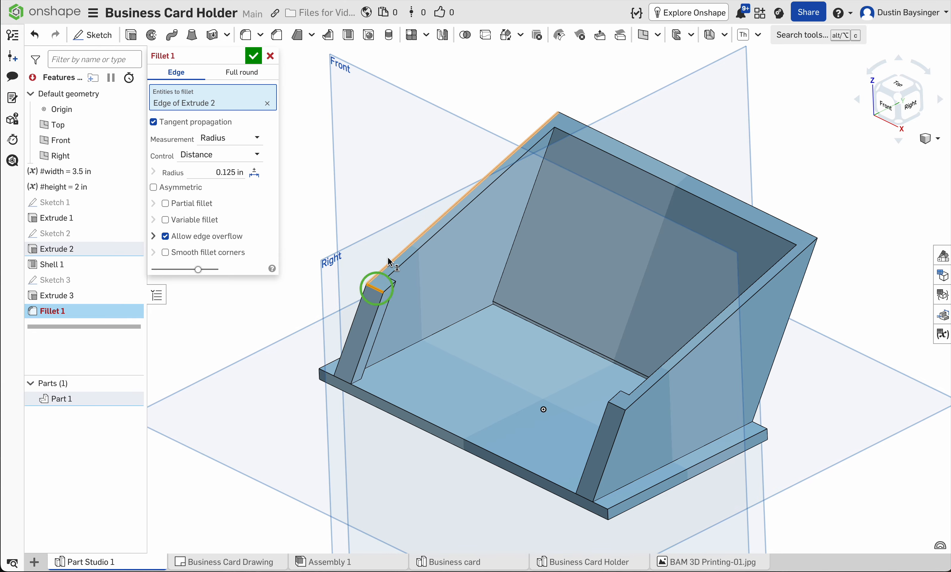
click(388, 266)
click(675, 167)
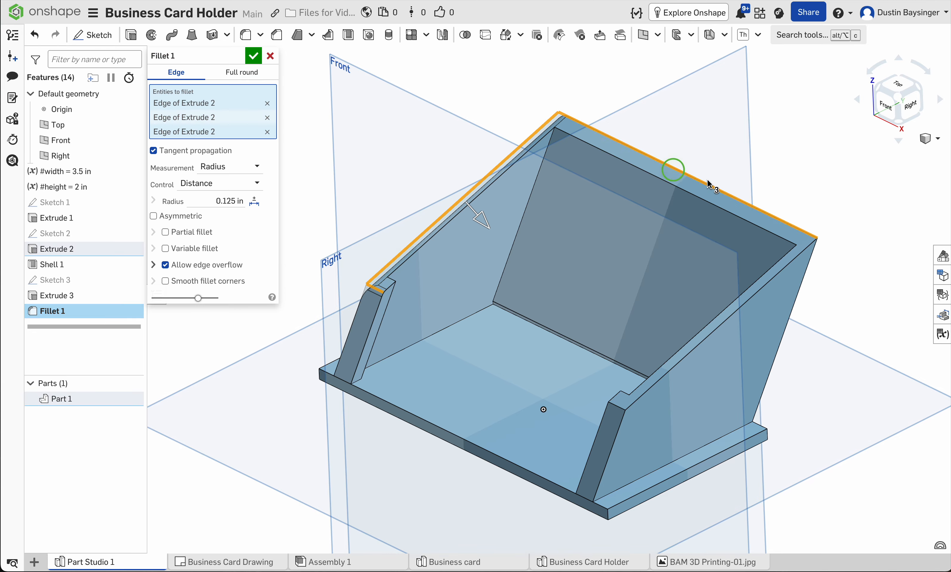
click(753, 299)
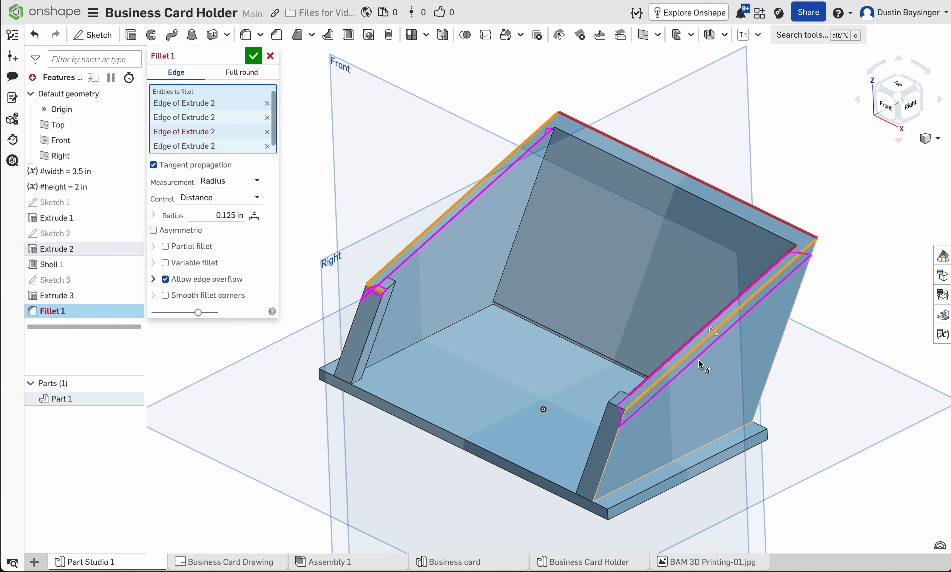
click(744, 309)
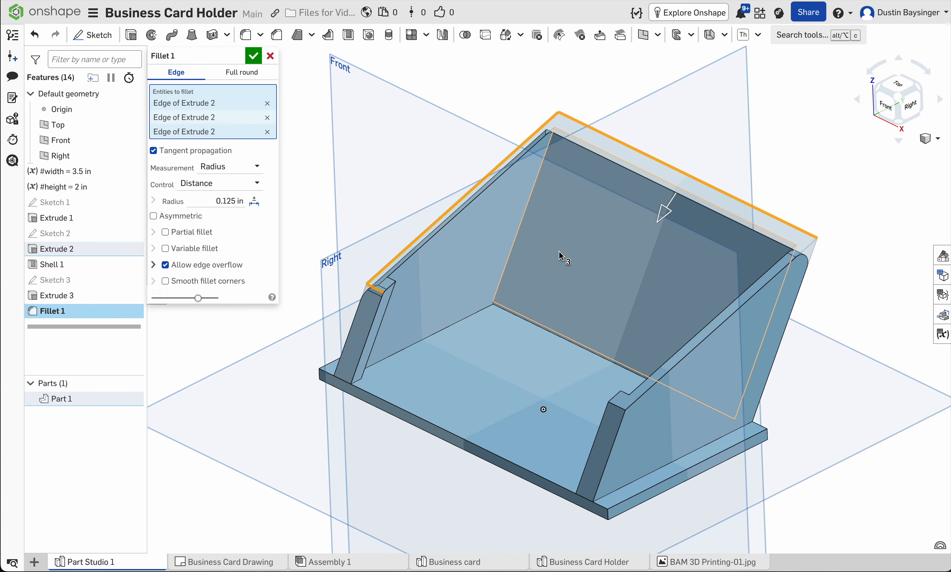
right_drag(856, 365, 639, 414)
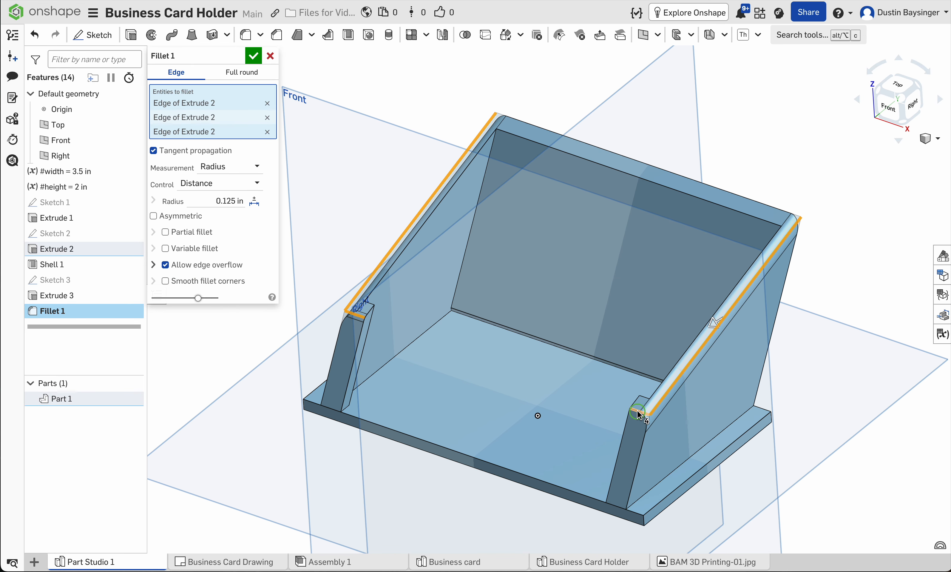
click(639, 414)
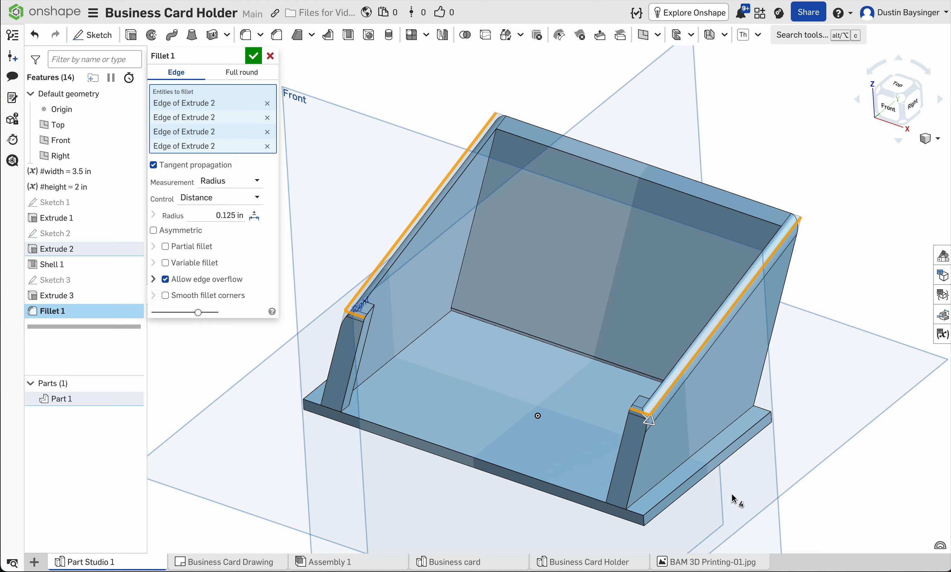
Step: Add the base plate's two upper side edges to the 0.125 in fillet and complete it
click(707, 472)
right_drag(586, 452, 384, 389)
click(327, 379)
right_drag(579, 470, 550, 468)
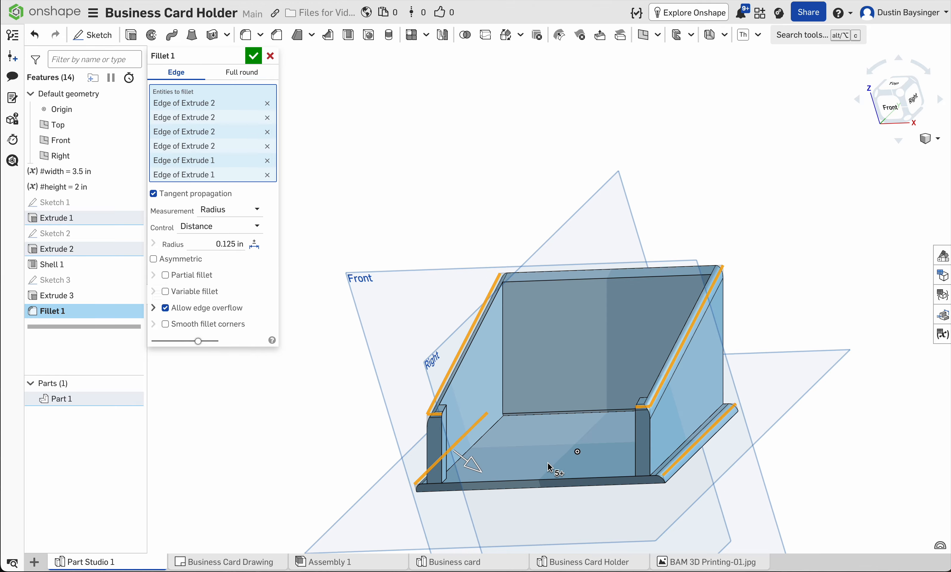
click(253, 57)
right_drag(507, 252, 532, 247)
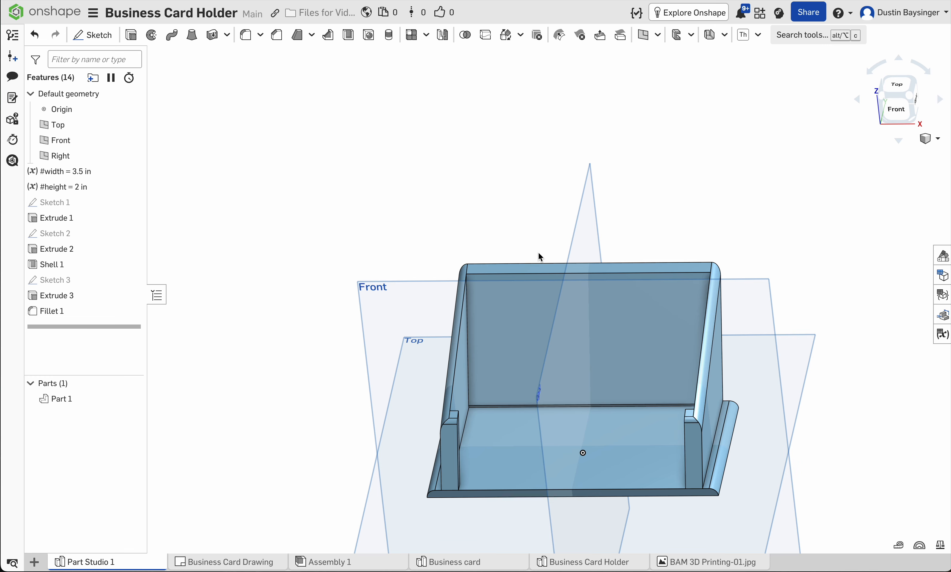
right_drag(539, 282, 503, 261)
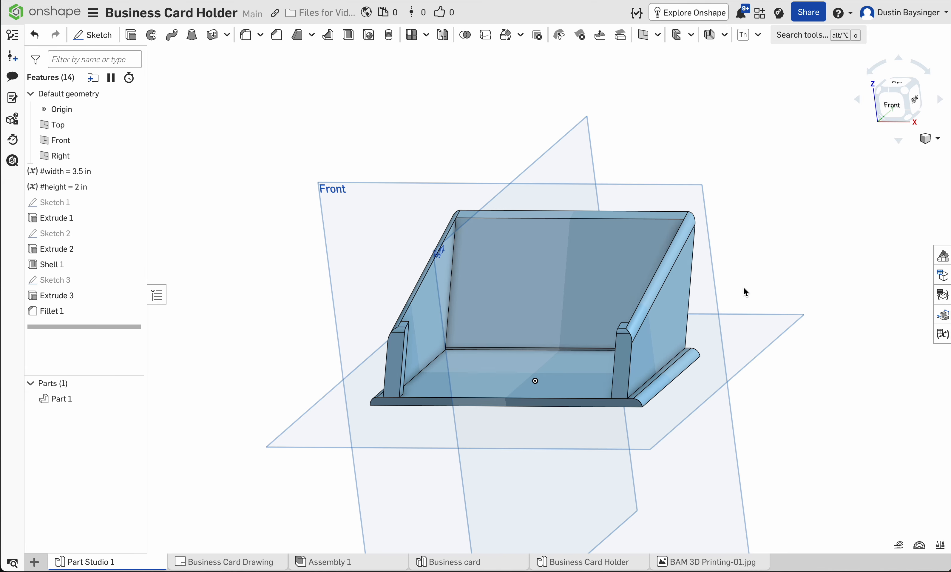
mouse_move(747, 294)
right_down()
mouse_move(764, 277)
mouse_move(753, 312)
right_up()
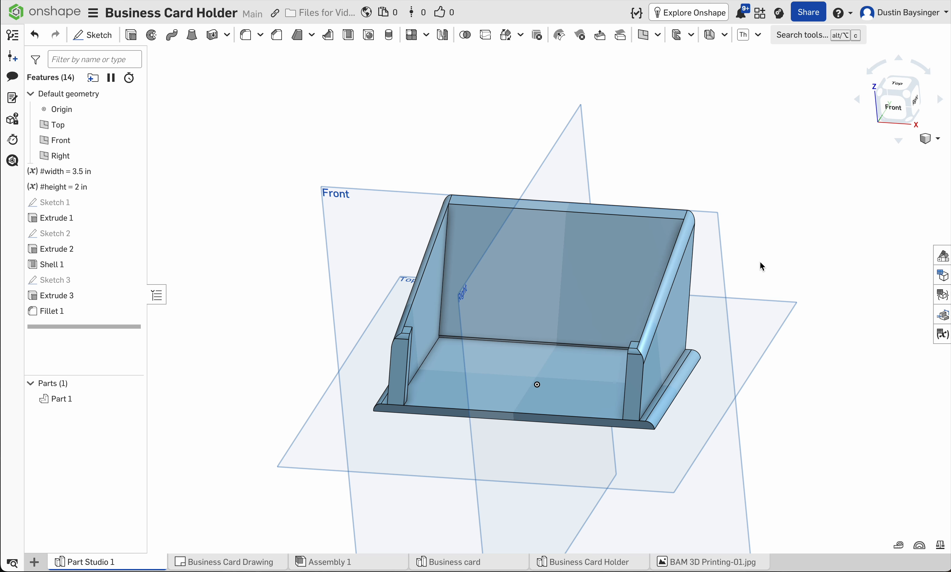